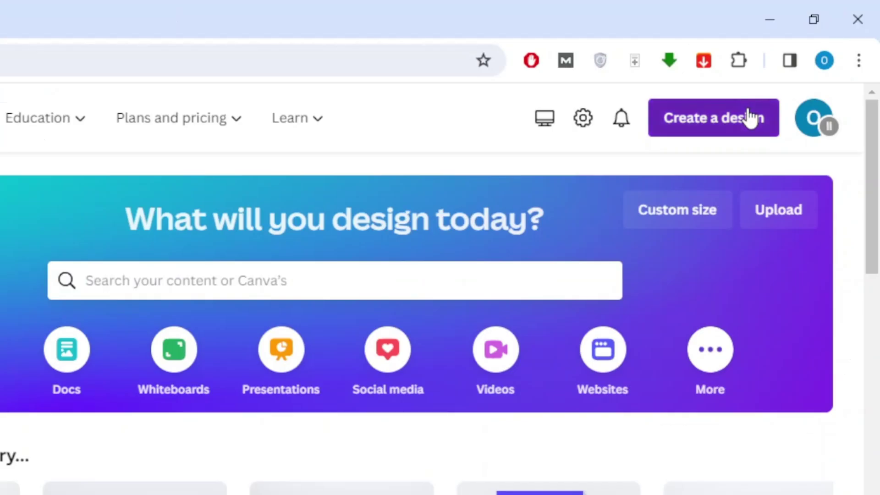
Create a new custom-size design 600 px wide and 400 px high.
click(791, 74)
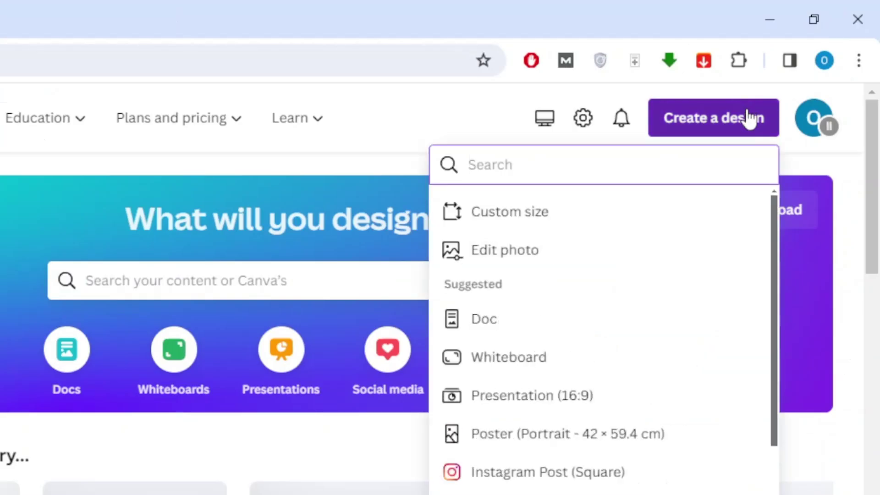
click(572, 221)
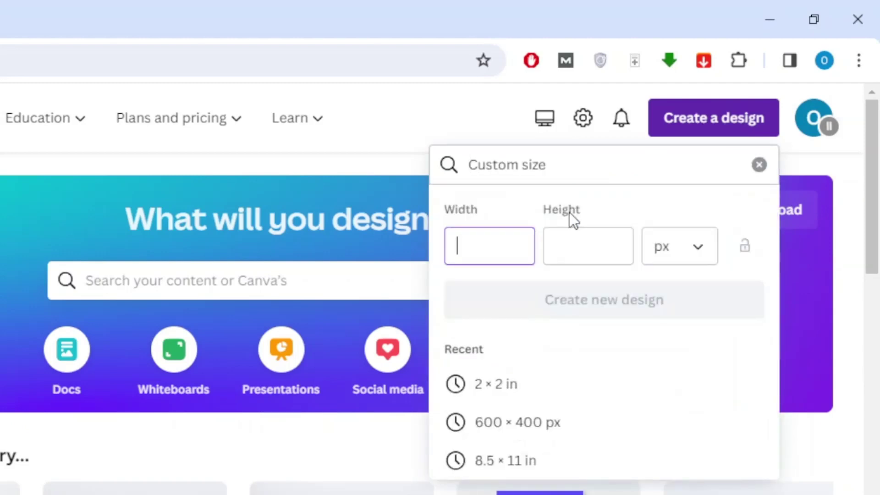
text(600)
click(580, 234)
text(400)
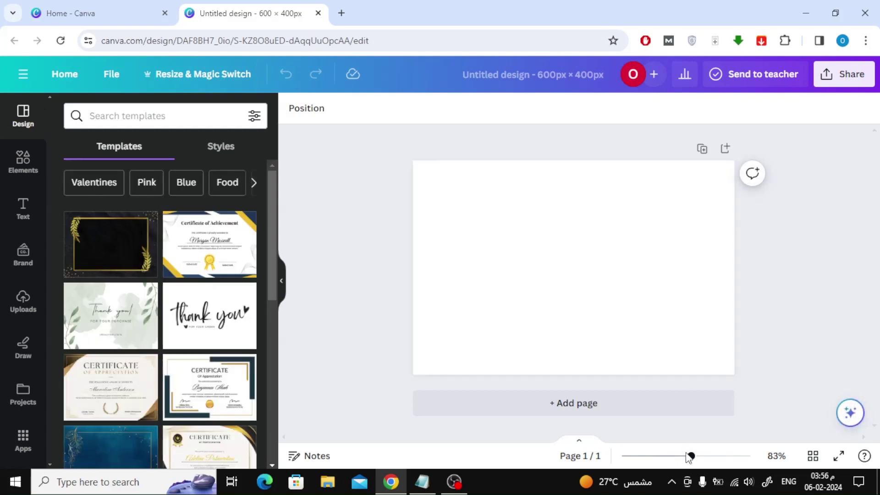
Search Elements for 'car' and add the white car on a forest road photo.
drag(691, 461, 702, 461)
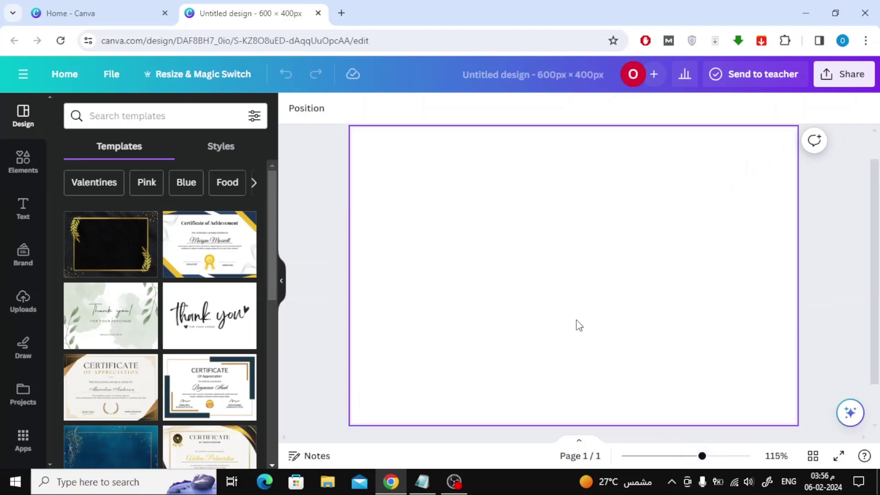
click(8, 161)
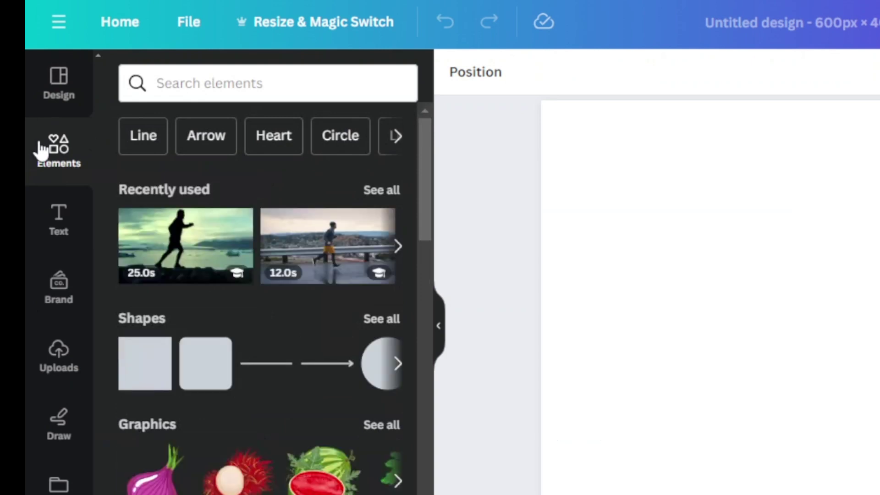
click(207, 70)
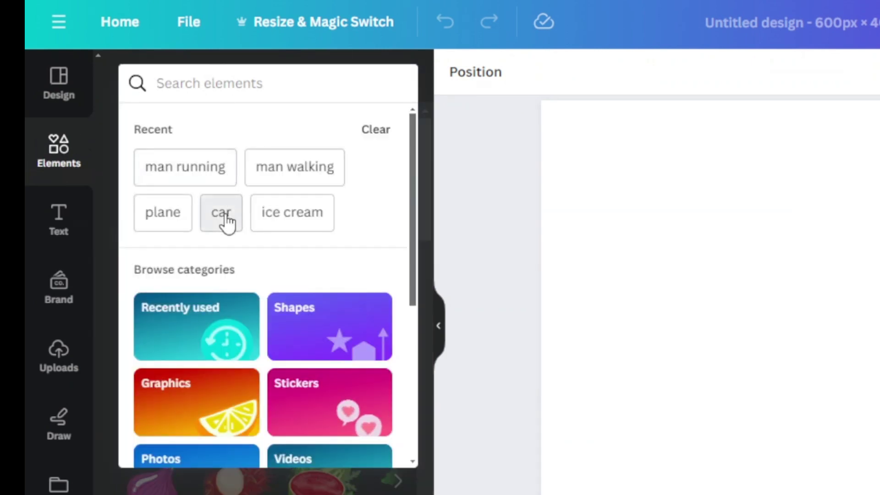
click(224, 213)
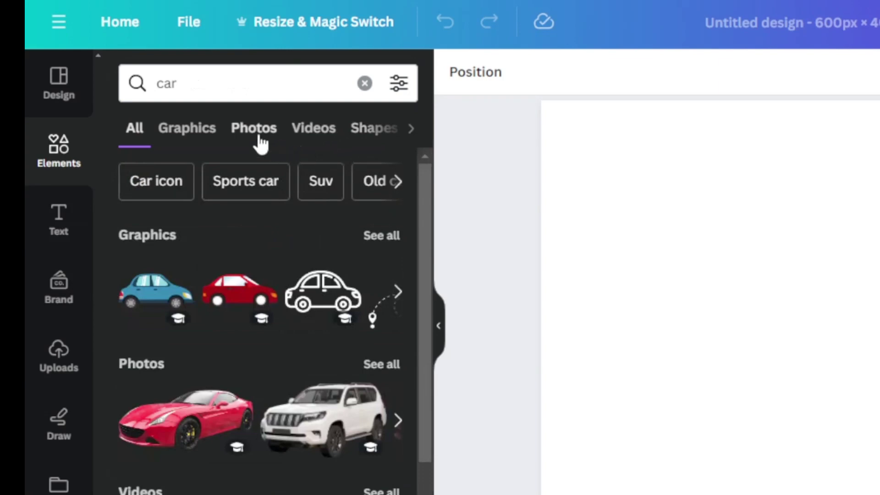
click(258, 130)
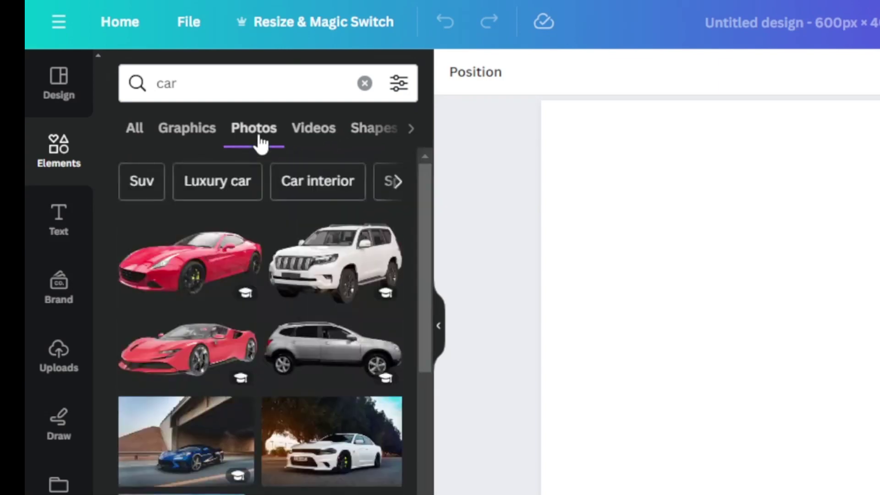
scroll(266, 234, down, 4)
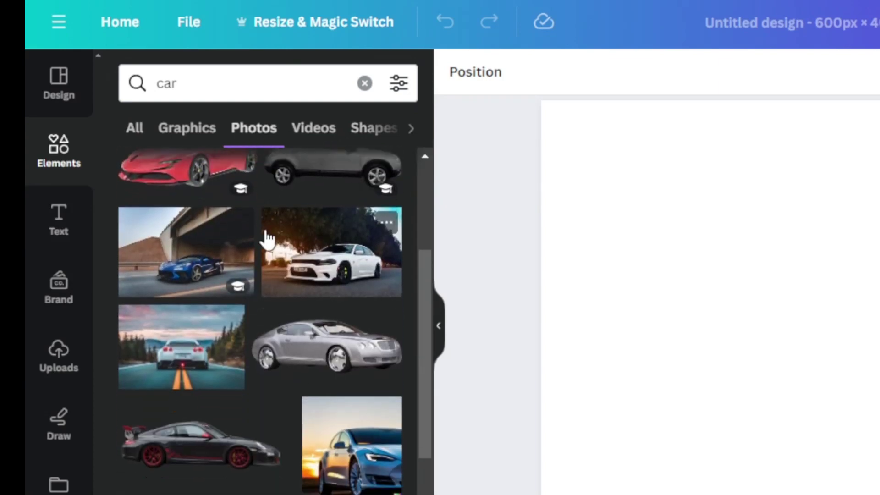
scroll(268, 239, down, 2)
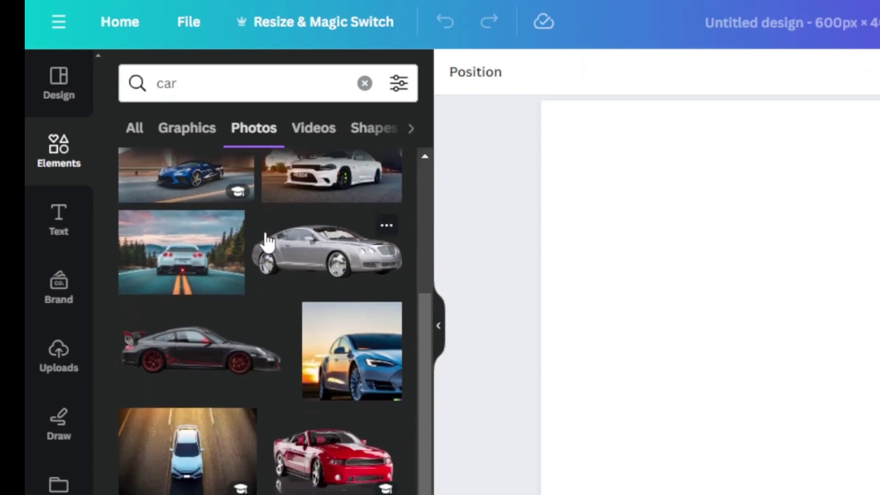
click(184, 276)
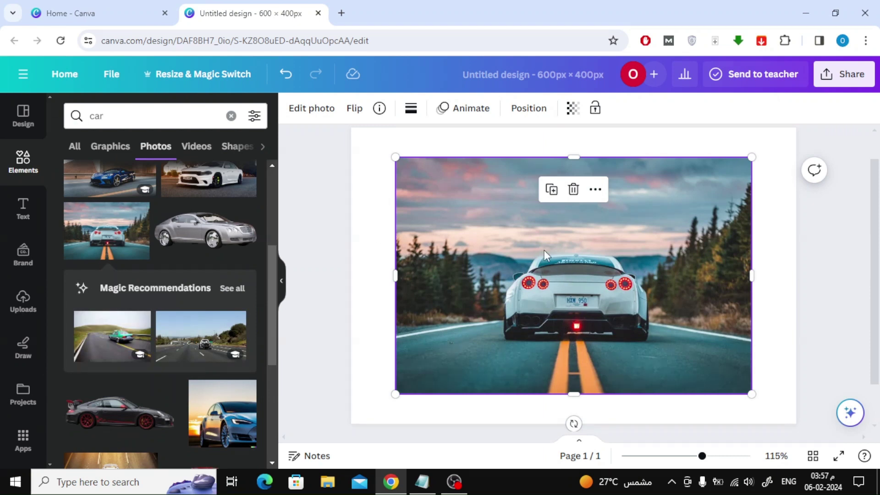
Move the car photo to the top-left corner and stretch it to fill the 600 × 400 page.
drag(543, 259, 503, 238)
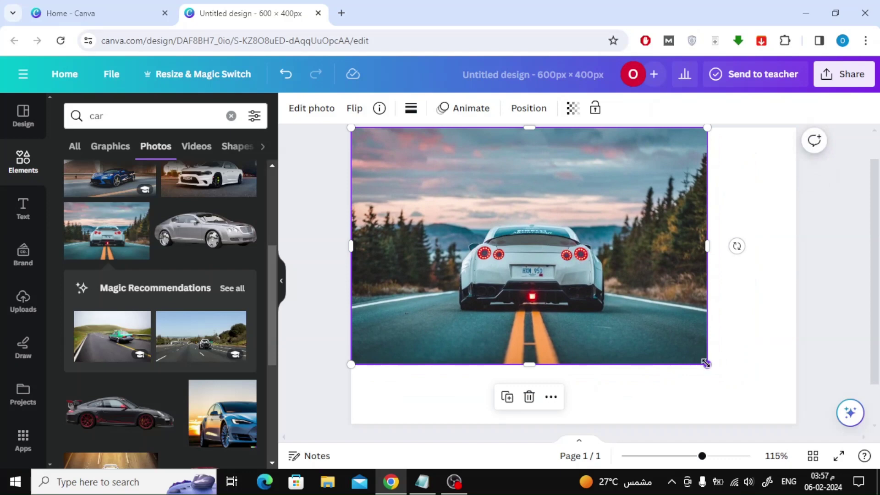
drag(710, 369, 784, 440)
scroll(614, 277, down, 1)
scroll(571, 243, up, 1)
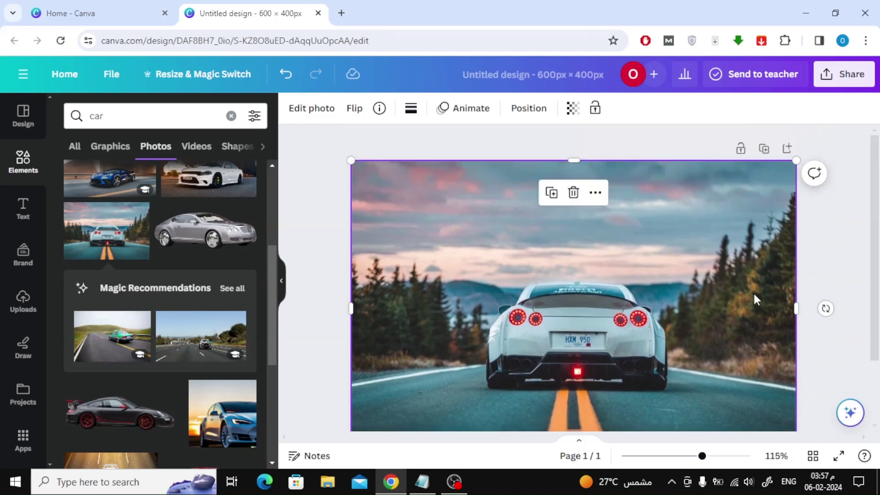
scroll(800, 234, down, 1)
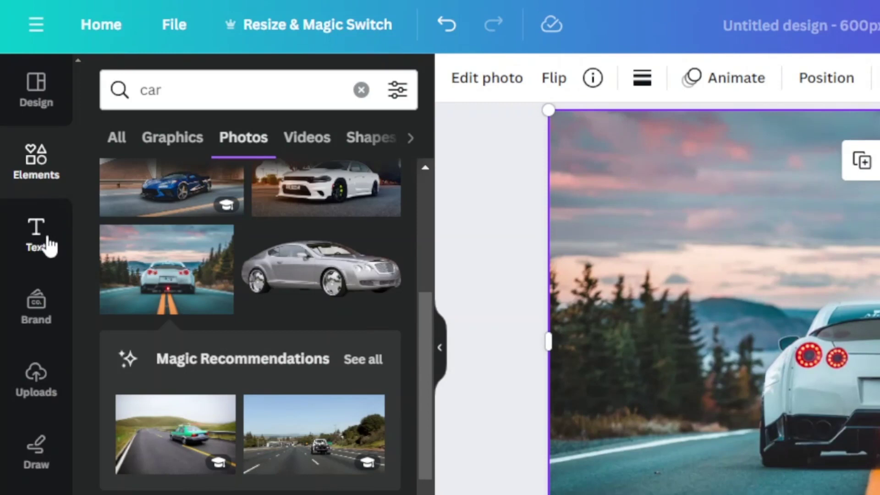
Open the Text panel and browse the default text styles and font combinations.
click(49, 246)
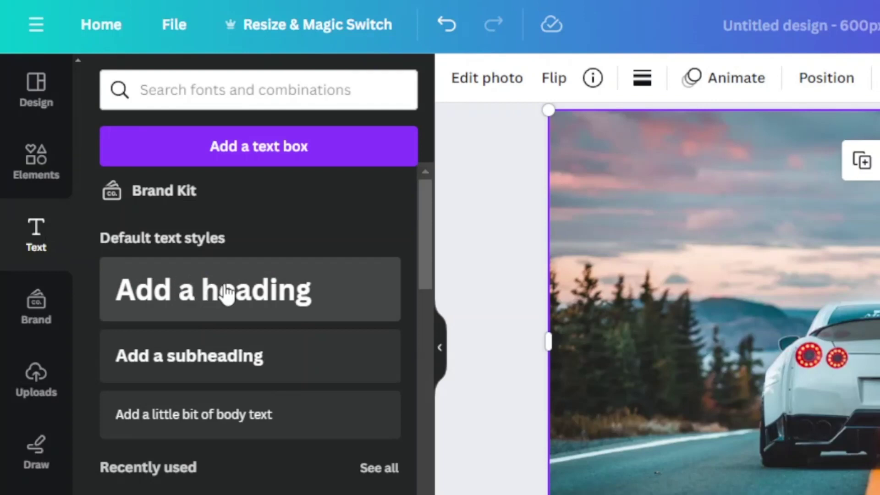
scroll(224, 294, down, 2)
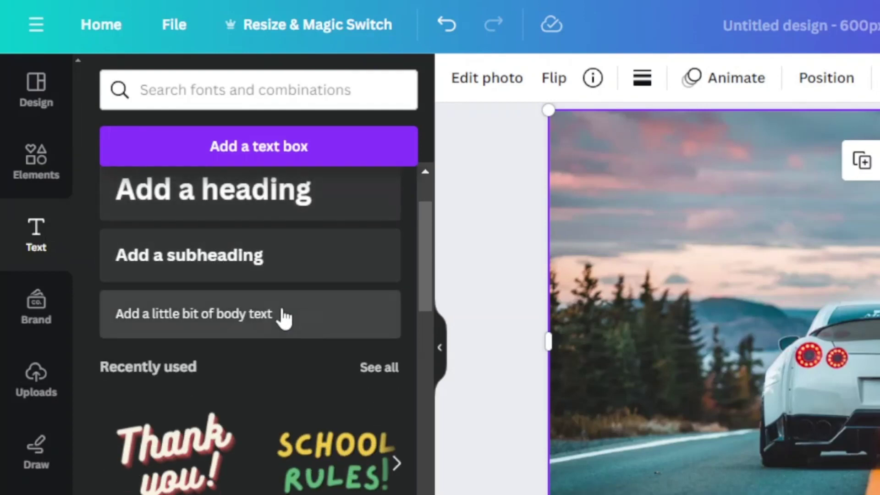
scroll(323, 325, down, 8)
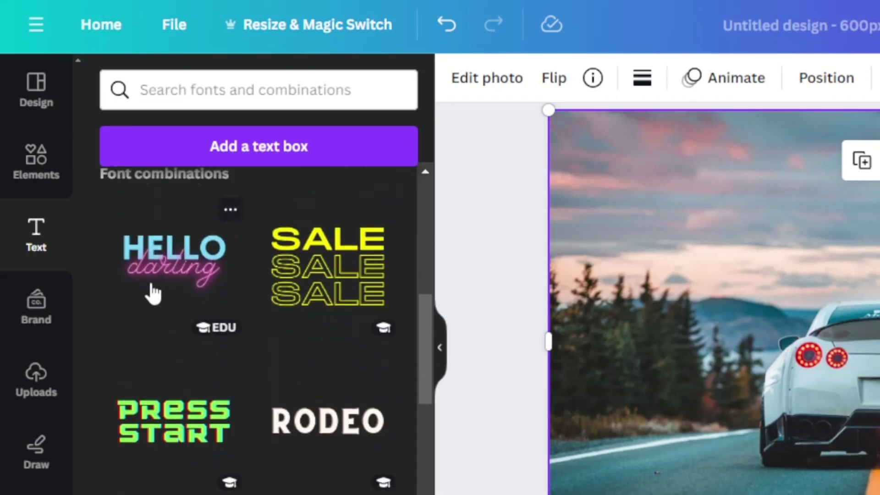
scroll(277, 299, down, 3)
scroll(277, 298, down, 5)
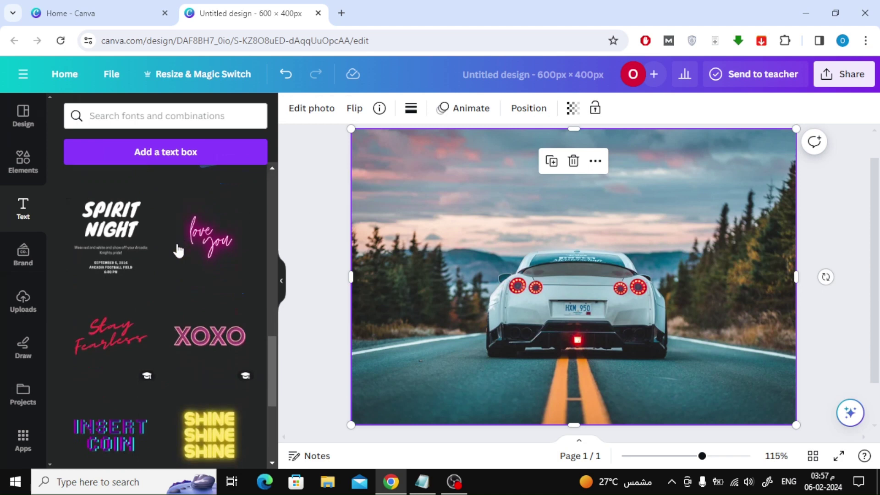
scroll(179, 250, down, 2)
scroll(179, 249, up, 10)
scroll(178, 249, up, 4)
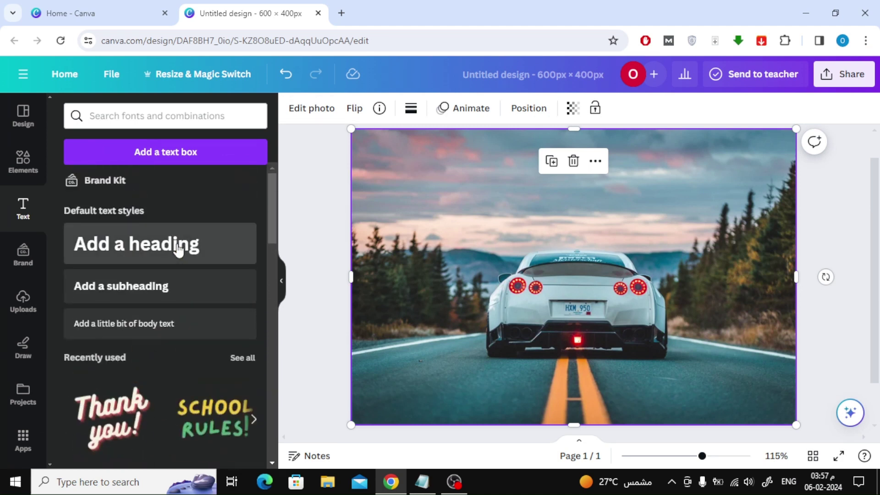
Add a heading, move it up into the sky, and type BEST CAR.
click(178, 250)
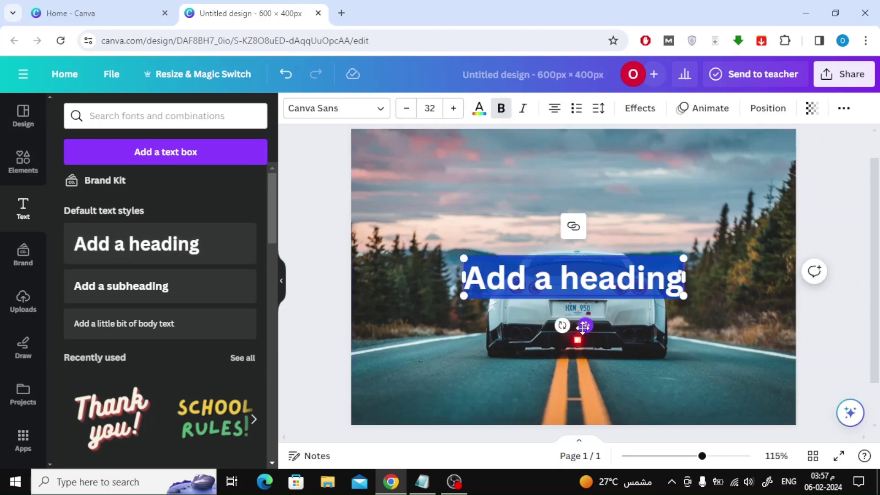
drag(583, 327, 583, 248)
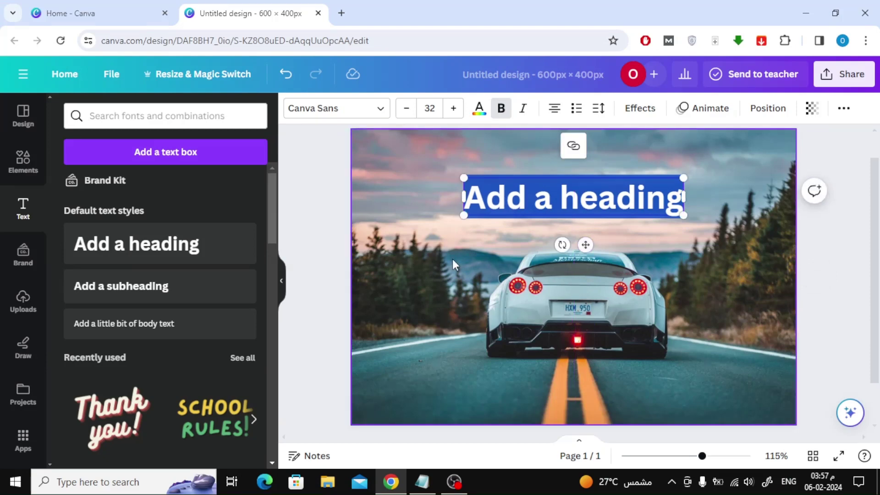
text(BE)
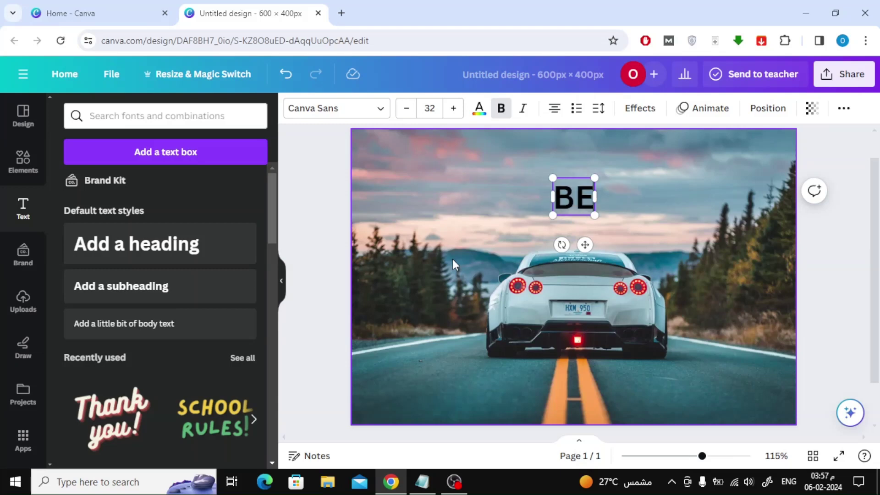
text(ST CAR)
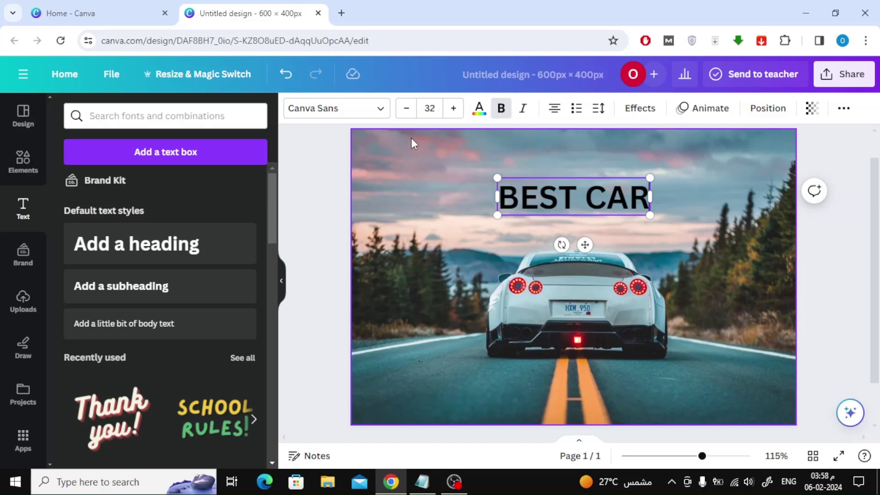
Change the BEST CAR heading font to Anton and reselect the text box.
click(349, 109)
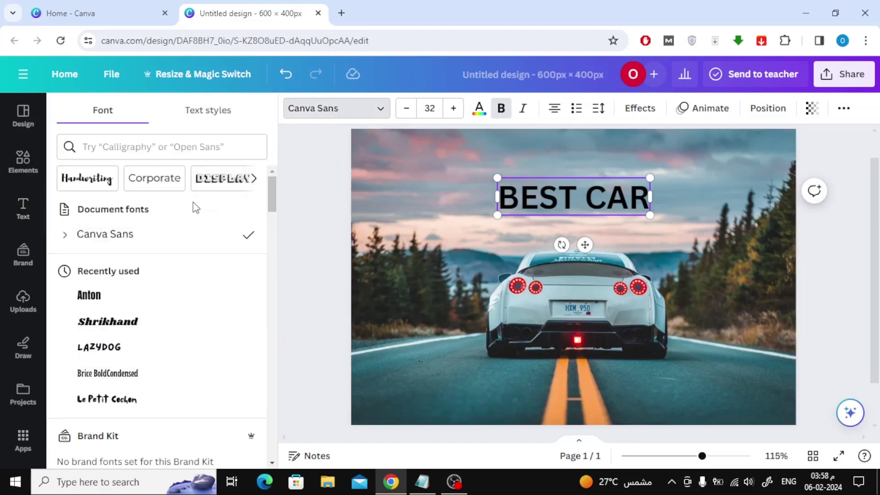
scroll(158, 232, down, 1)
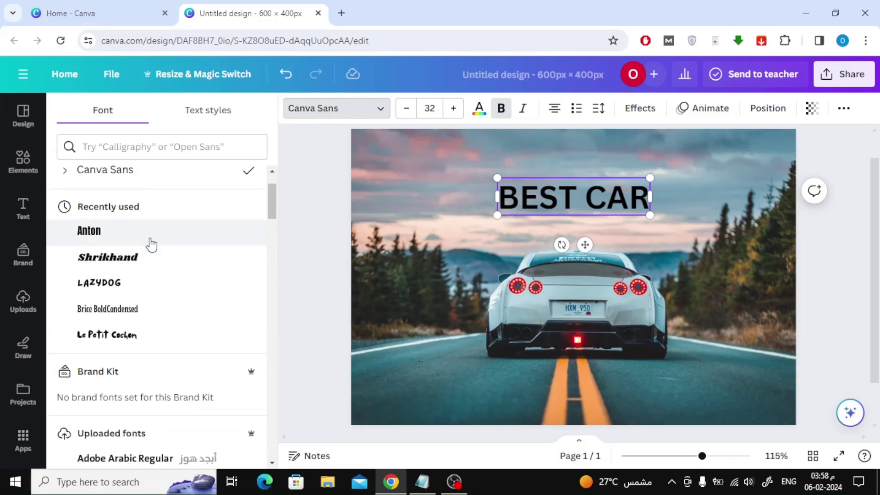
click(151, 243)
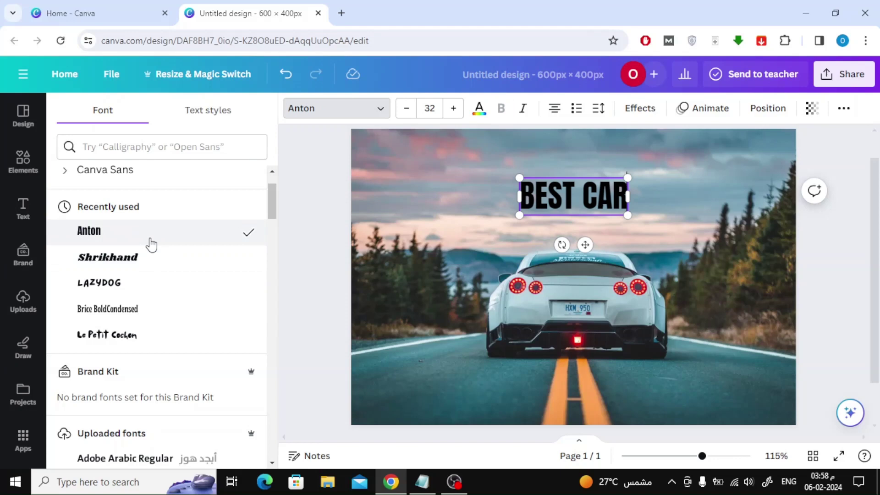
scroll(151, 244, down, 2)
scroll(152, 245, up, 3)
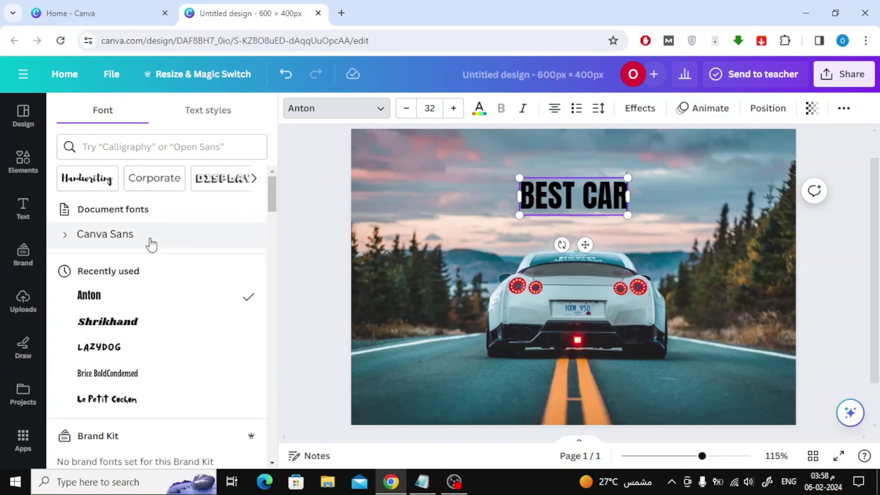
click(463, 188)
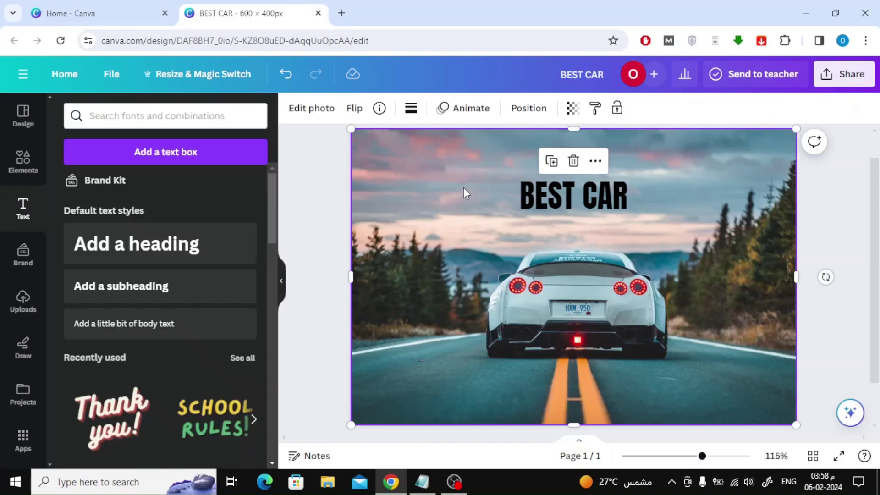
click(548, 194)
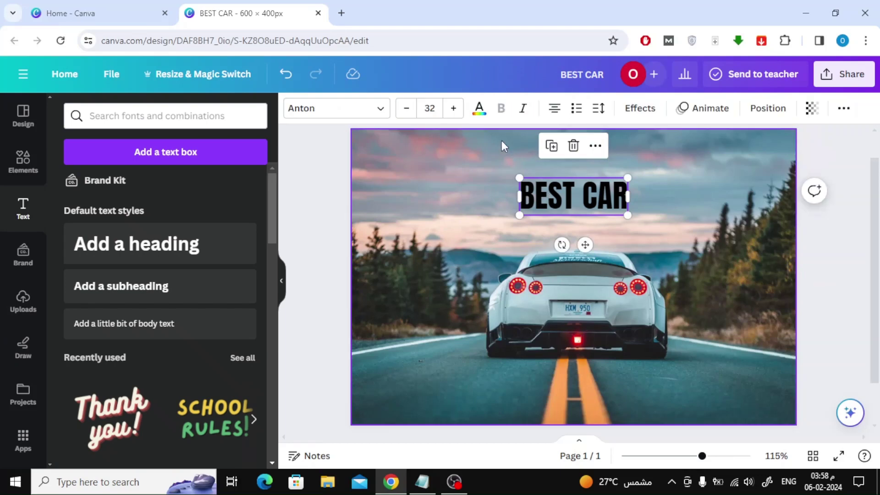
Make the BEST CAR text white, backing out of an accidental photo crop.
click(479, 110)
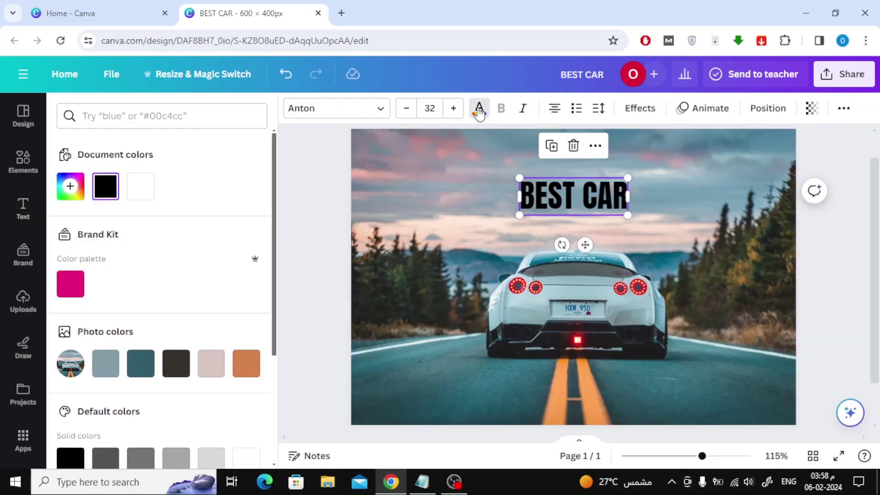
click(136, 193)
double_click(431, 185)
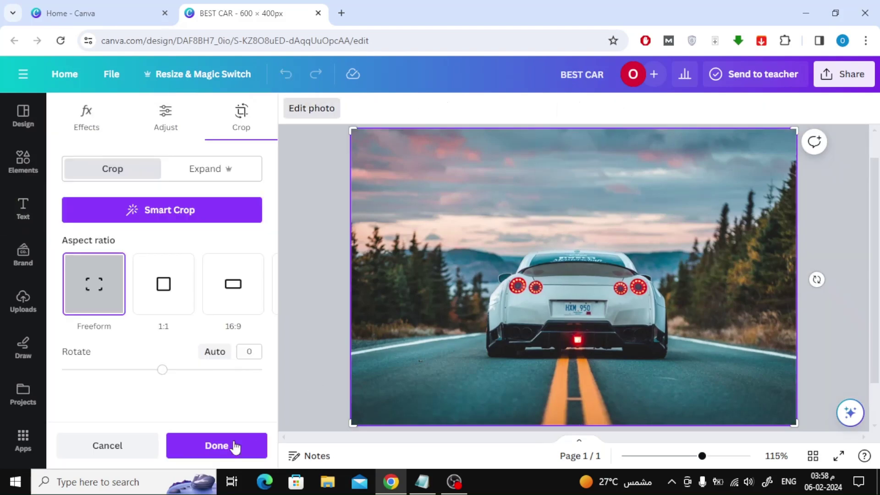
click(219, 445)
Enlarge BEST CAR to about 80.9 and centre it across the sky above the car.
click(554, 199)
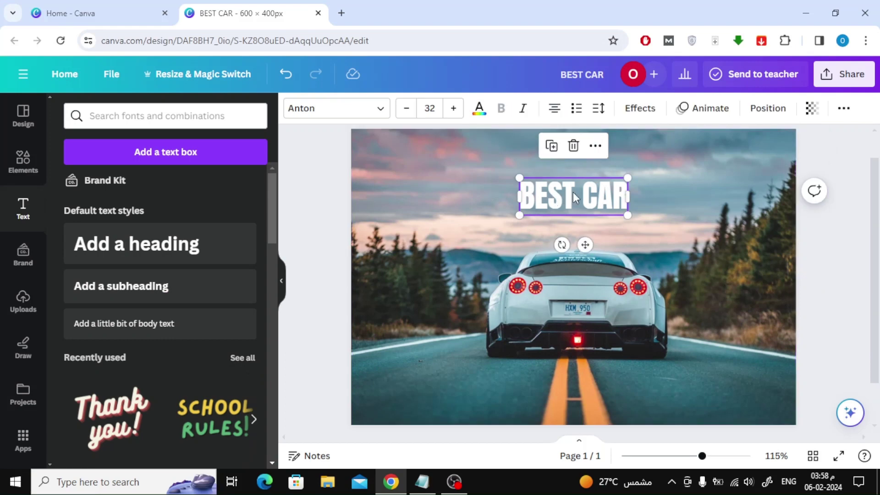
drag(554, 200, 447, 180)
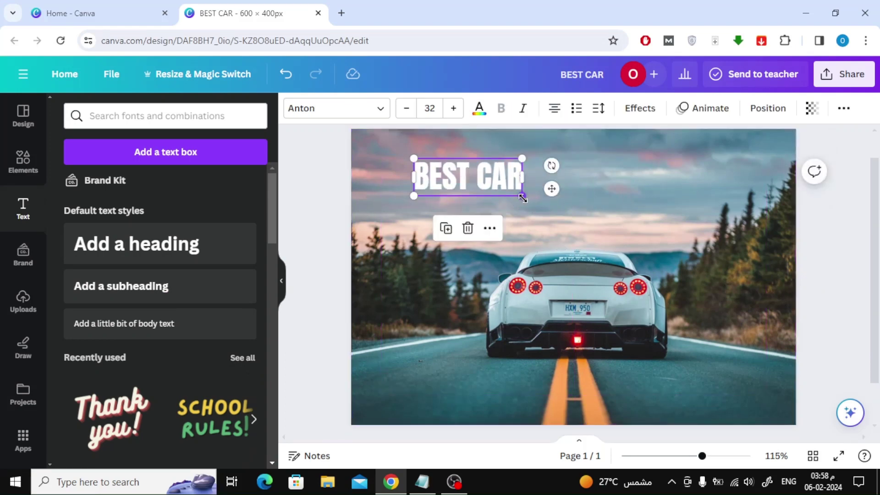
drag(522, 195, 686, 261)
drag(600, 211, 620, 199)
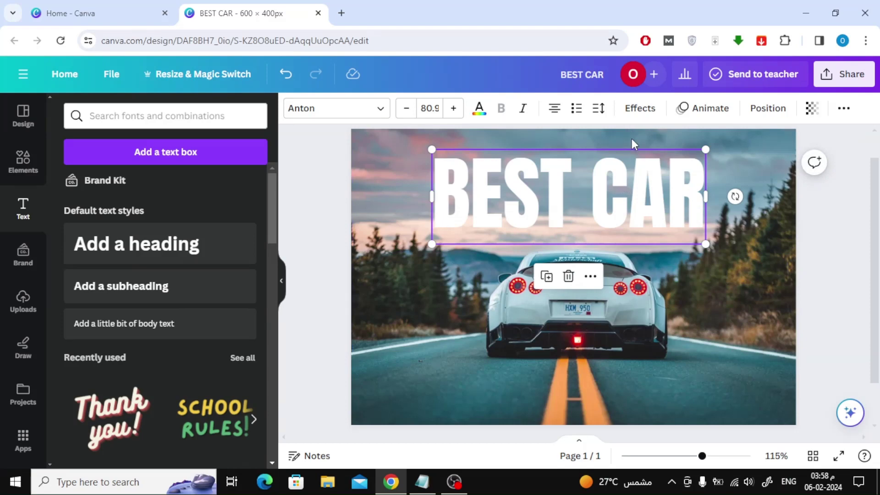
Add a black Shadow effect to BEST CAR with transparency 91, direction -54 and blur 84.
click(634, 114)
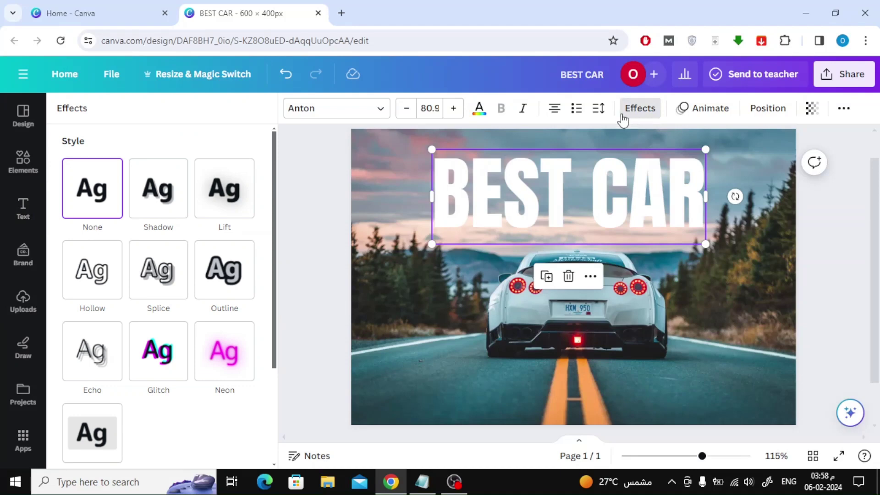
click(162, 192)
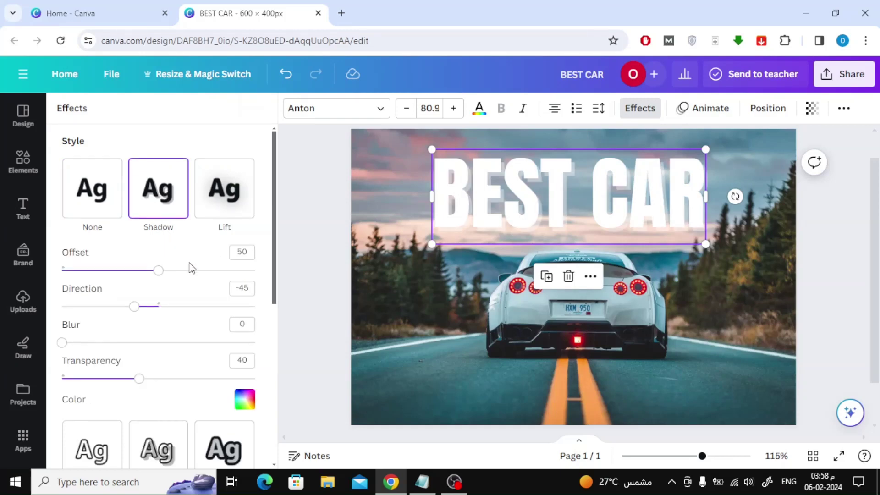
scroll(192, 267, down, 1)
click(244, 334)
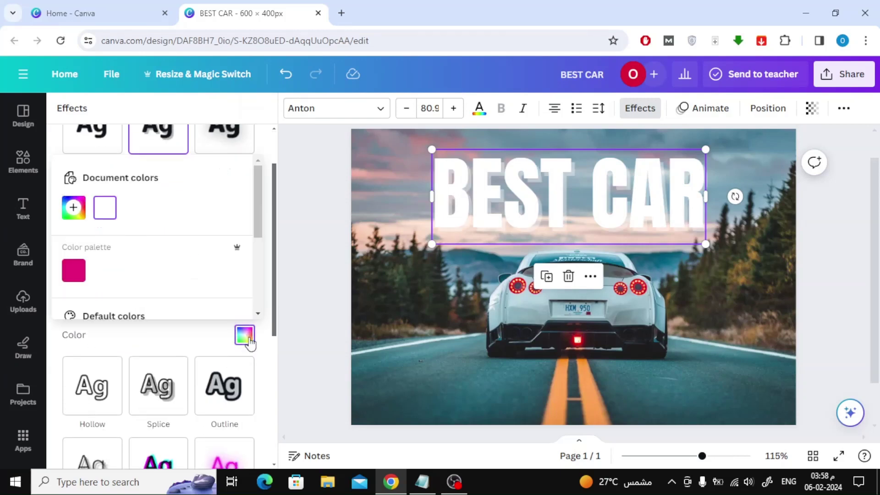
scroll(188, 249, down, 1)
scroll(185, 247, down, 1)
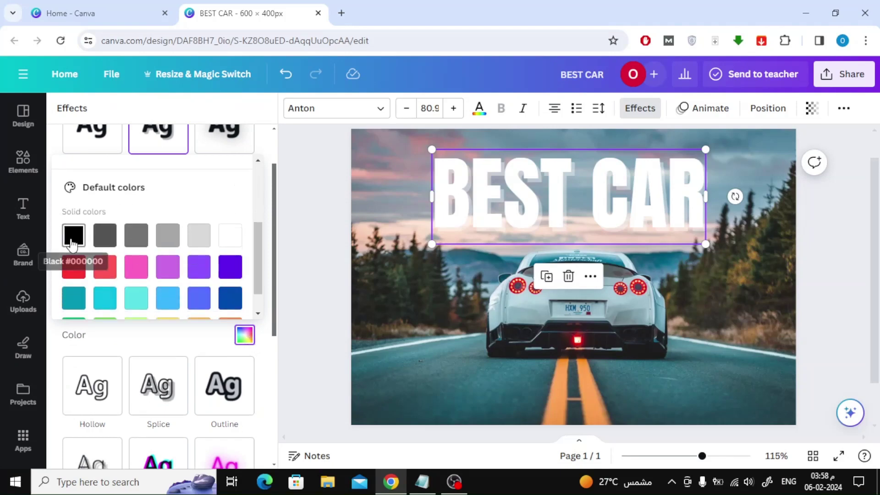
click(73, 236)
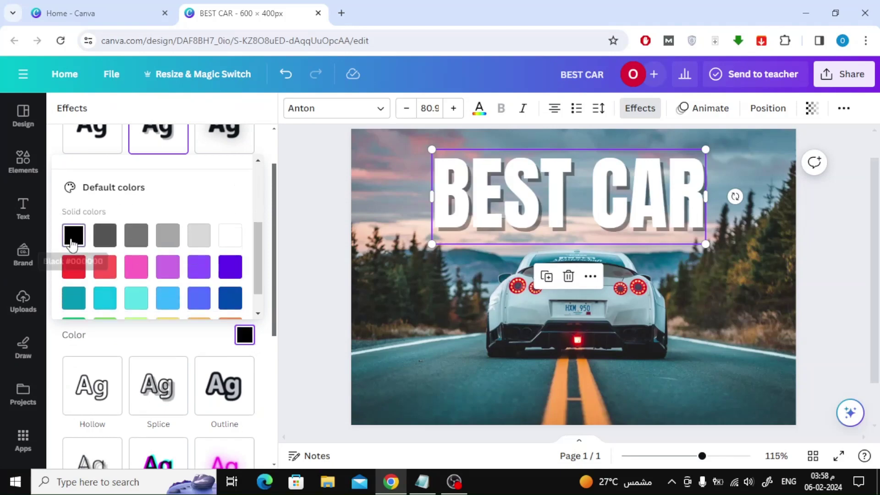
click(48, 269)
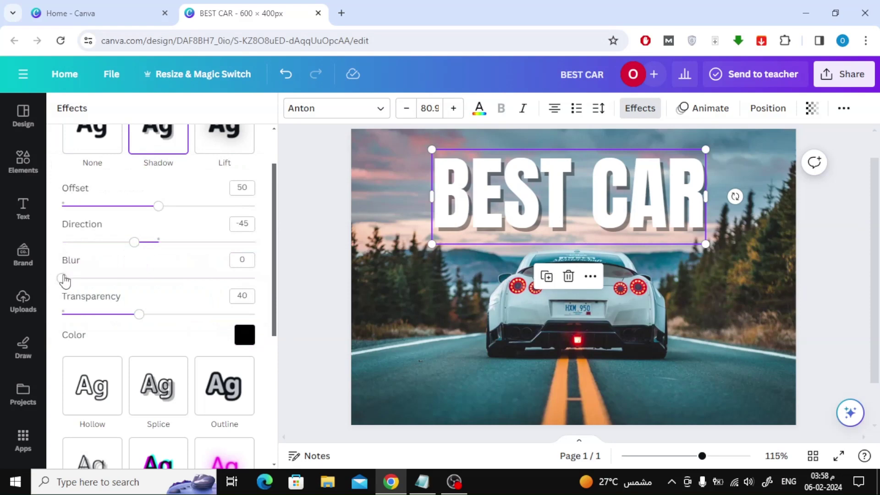
drag(139, 314, 238, 323)
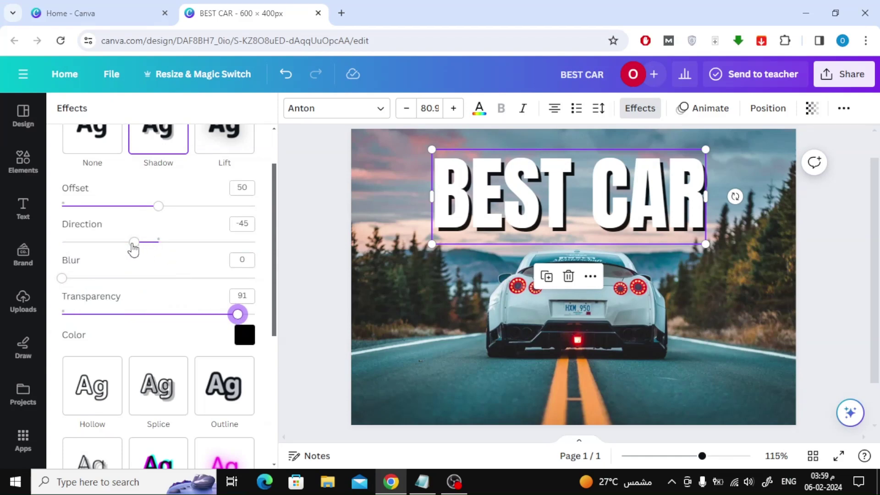
mouse_move(132, 247)
mouse_down()
mouse_move(189, 249)
mouse_move(89, 253)
mouse_move(163, 251)
mouse_move(124, 255)
mouse_move(130, 245)
mouse_up()
drag(69, 280, 226, 294)
scroll(198, 325, up, 2)
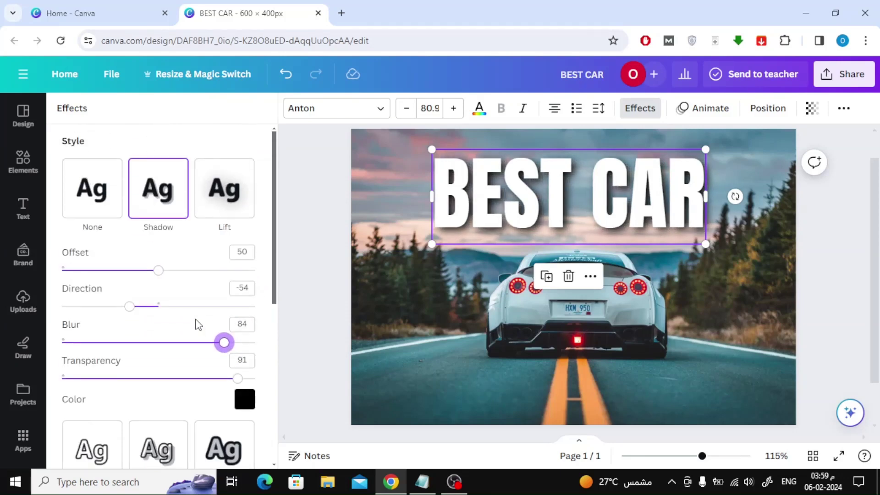
Try the Lift effect on BEST CAR and adjust its intensity.
scroll(198, 325, down, 2)
scroll(202, 310, up, 2)
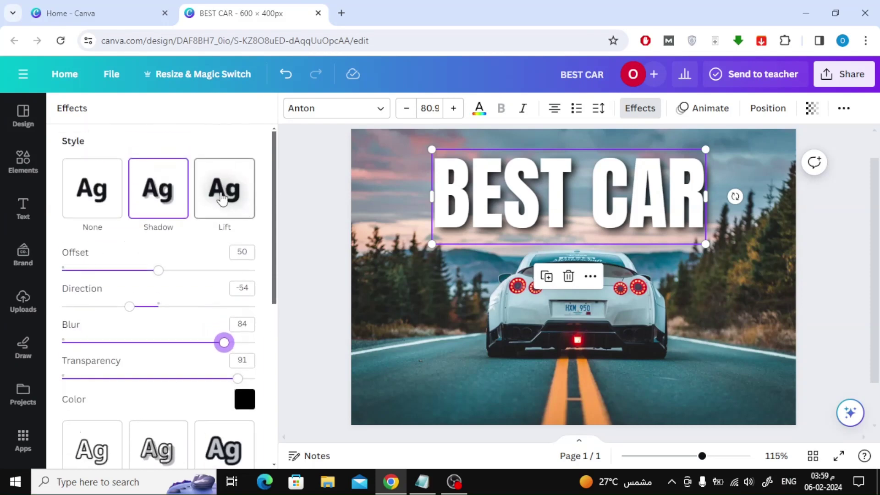
click(222, 199)
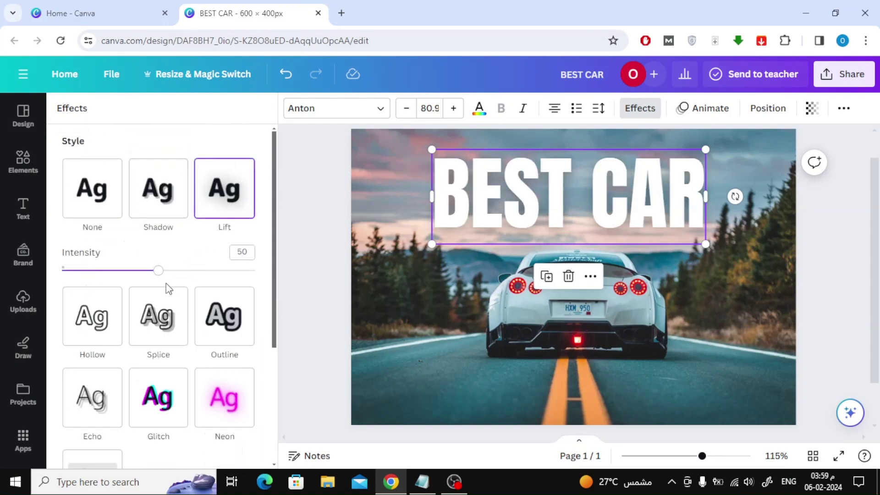
drag(158, 272, 239, 280)
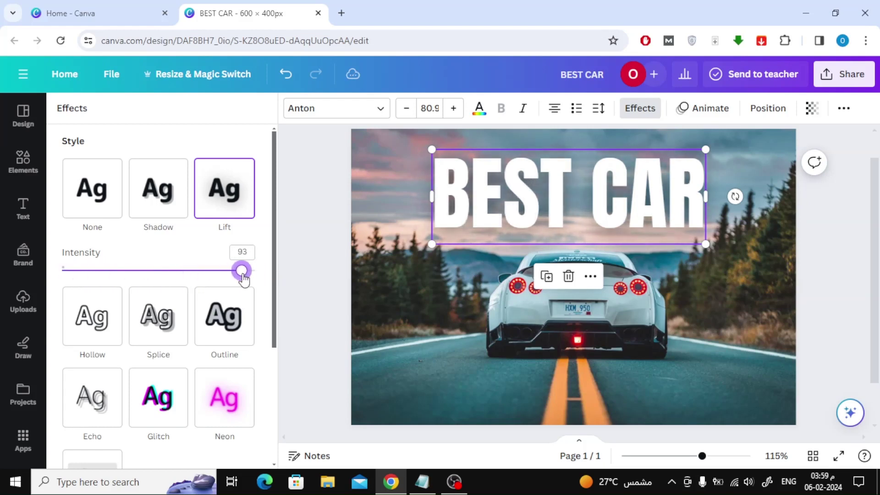
drag(241, 271, 170, 270)
Switch BEST CAR to the Hollow effect with outline thickness about 97.
scroll(85, 322, down, 1)
click(90, 274)
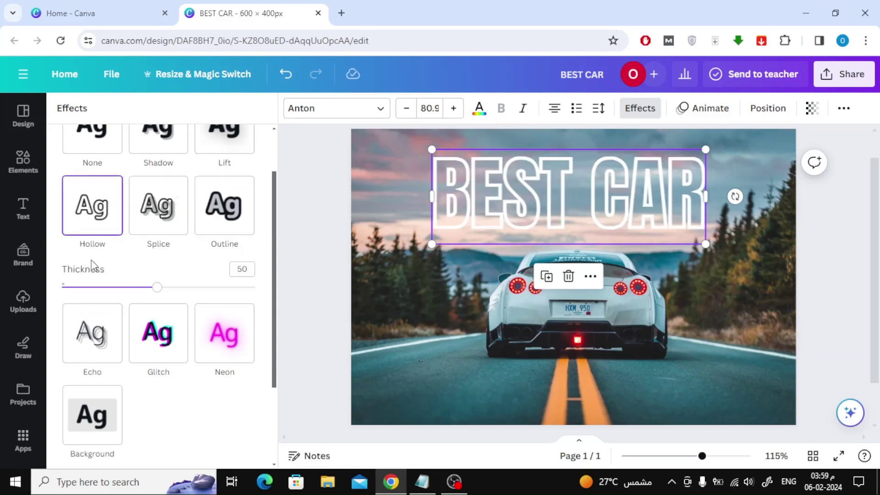
drag(139, 286, 174, 281)
Apply the Splice effect to BEST CAR, adjusting its offset and thickness.
click(163, 206)
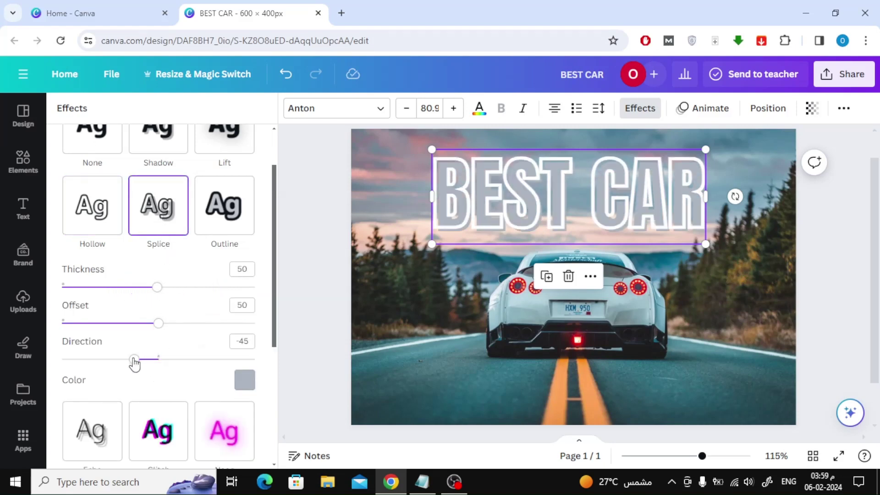
mouse_move(158, 323)
mouse_down()
mouse_move(186, 324)
mouse_move(116, 324)
mouse_move(151, 323)
mouse_up()
drag(157, 287, 118, 289)
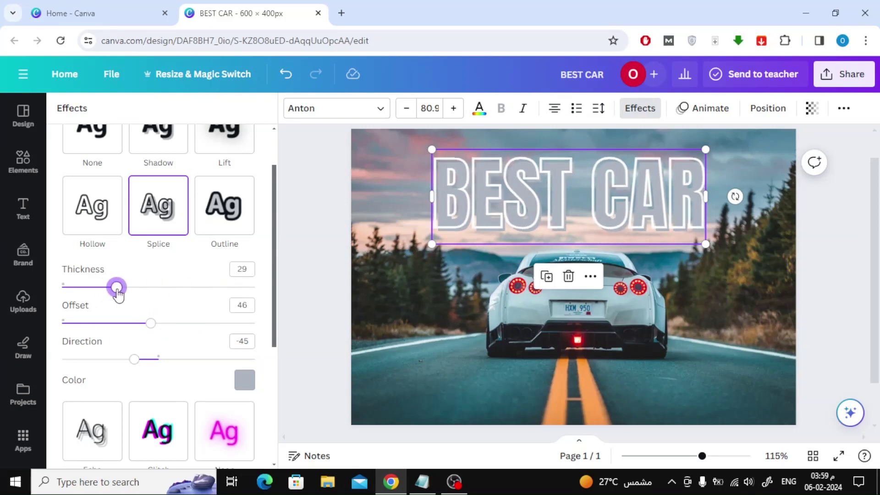
Colour the splice offset magenta after trying red, teal and purple.
click(251, 388)
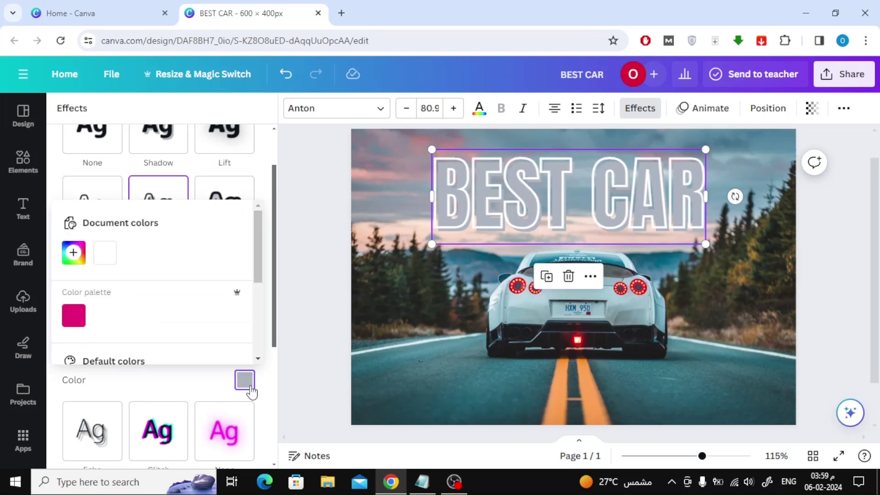
scroll(165, 304, down, 3)
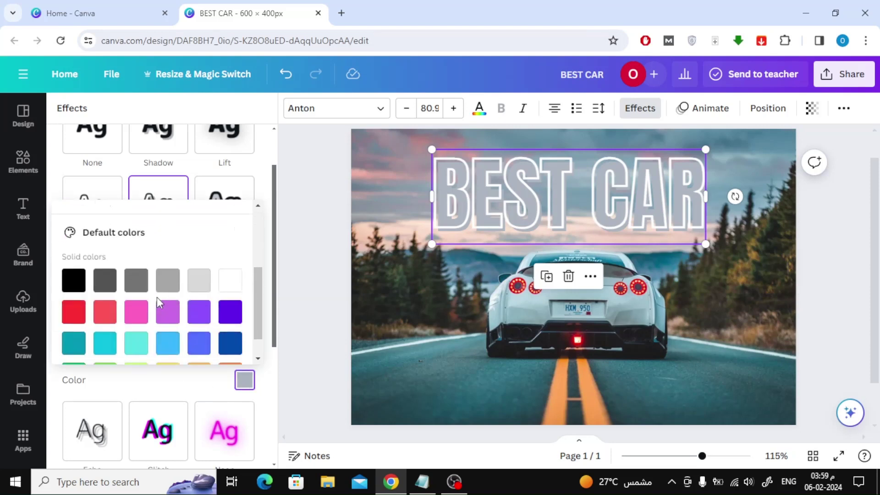
click(73, 313)
click(77, 339)
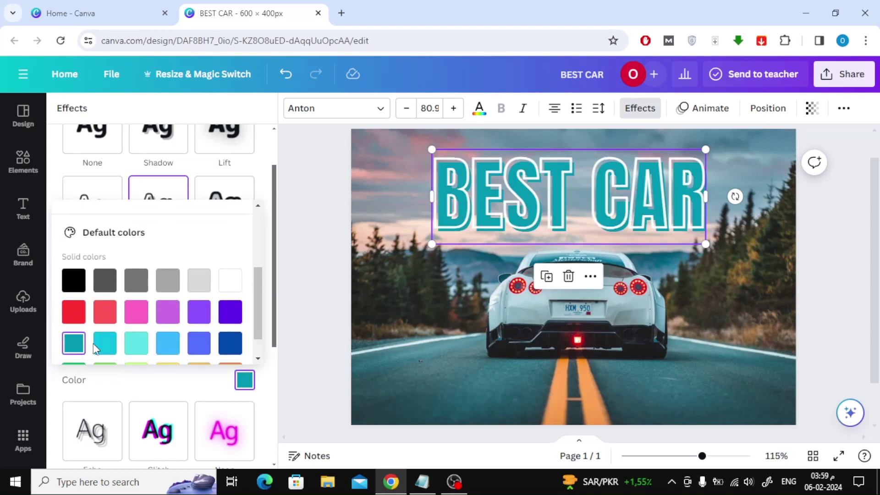
click(231, 313)
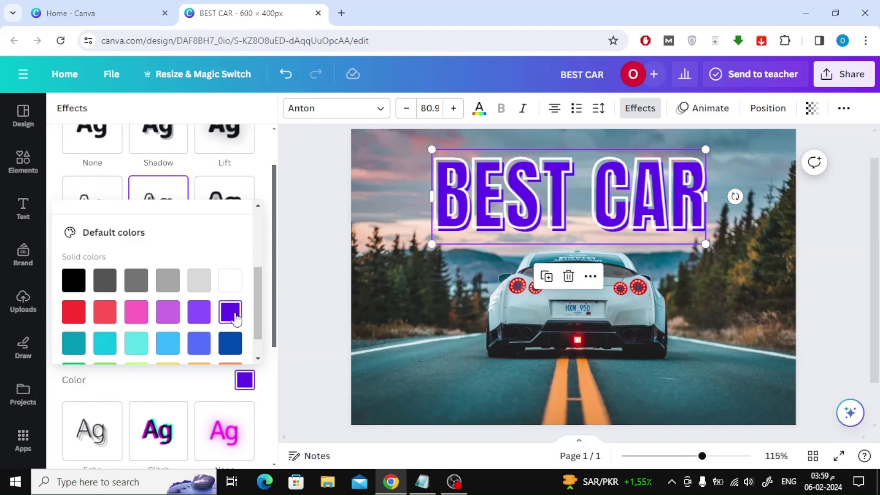
scroll(158, 323, down, 1)
scroll(137, 317, up, 2)
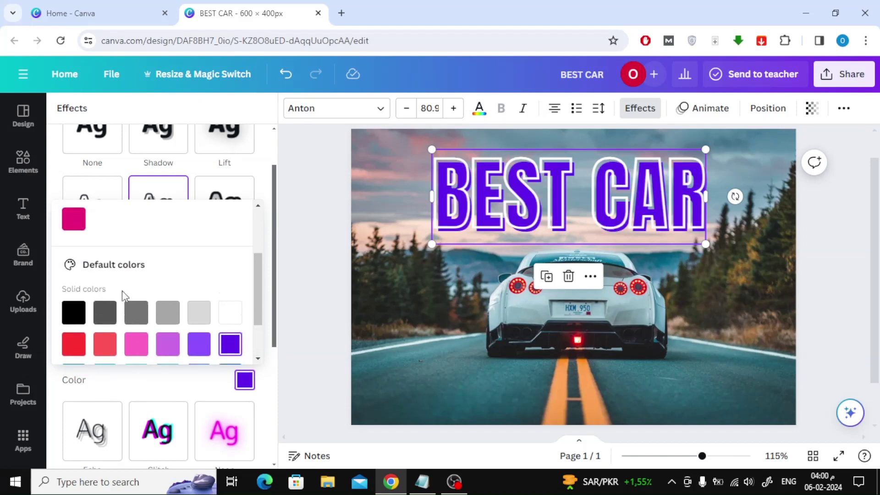
click(82, 220)
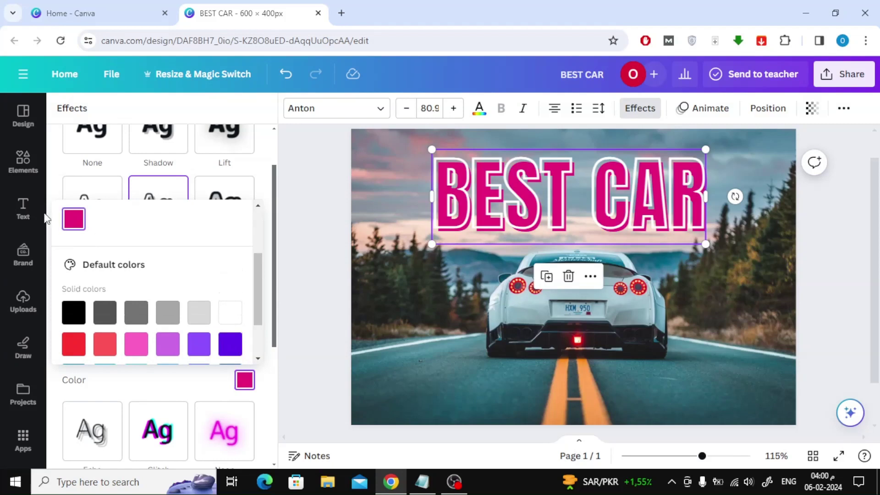
click(48, 229)
Set the splice thickness to 34, offset to 24 and direction to -19.
drag(116, 288, 147, 300)
scroll(142, 291, down, 1)
drag(150, 259, 110, 270)
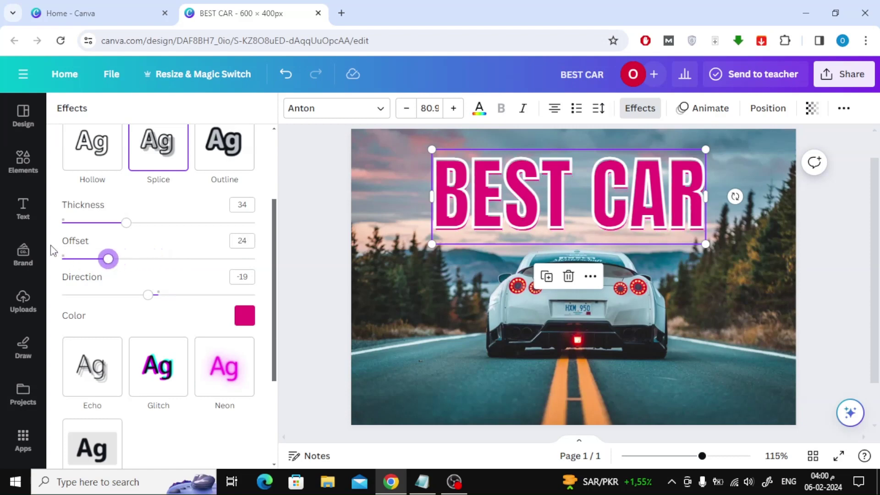
Apply a black Outline effect to BEST CAR and thin it to thickness 27.
click(225, 156)
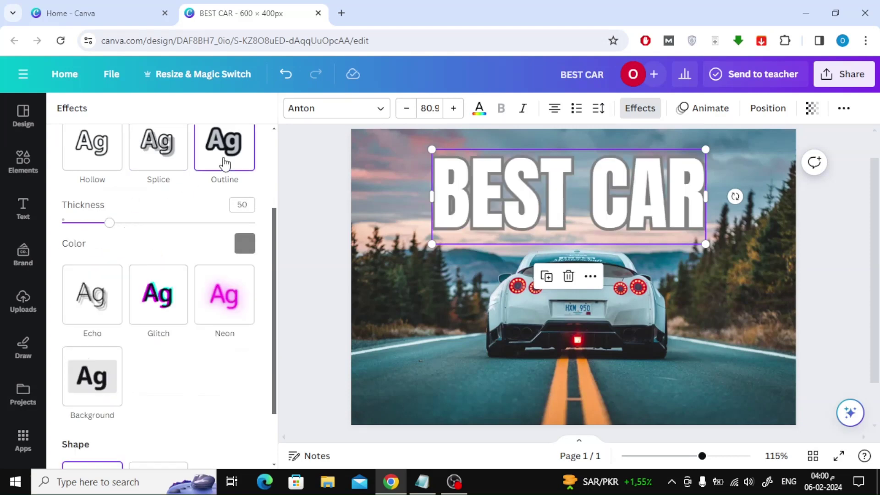
click(241, 252)
scroll(200, 290, down, 3)
click(74, 342)
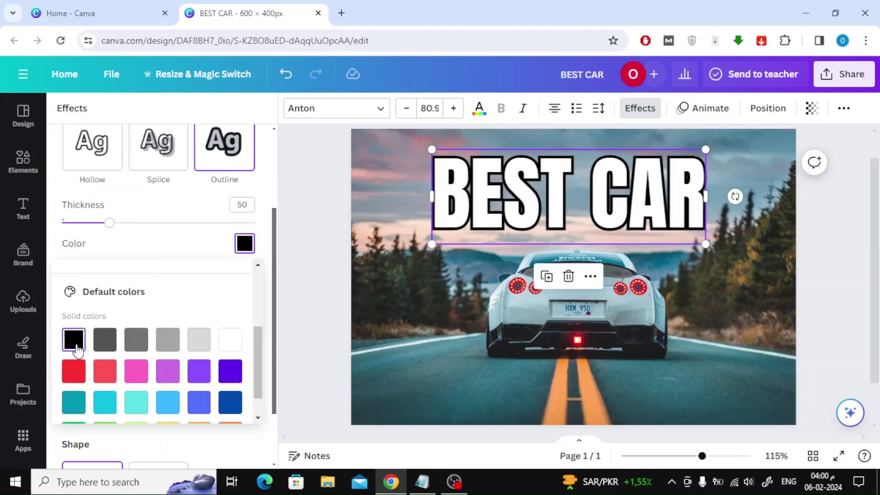
click(56, 192)
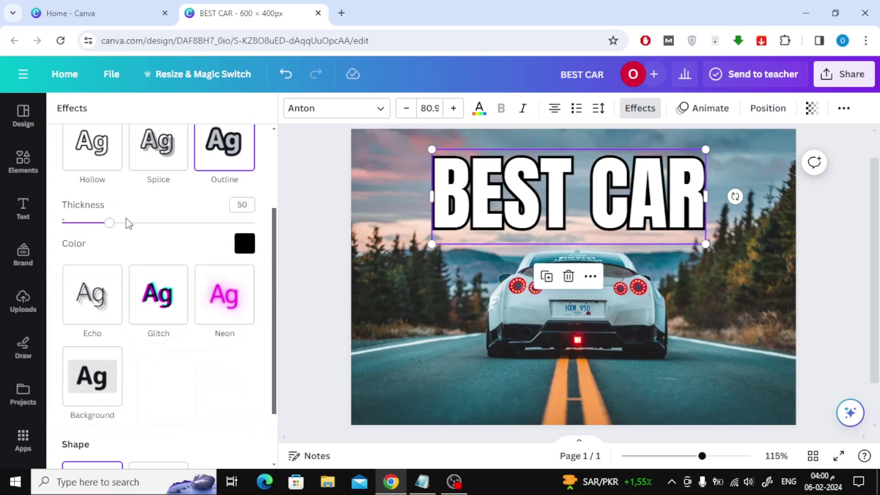
drag(110, 223, 87, 231)
scroll(122, 191, down, 2)
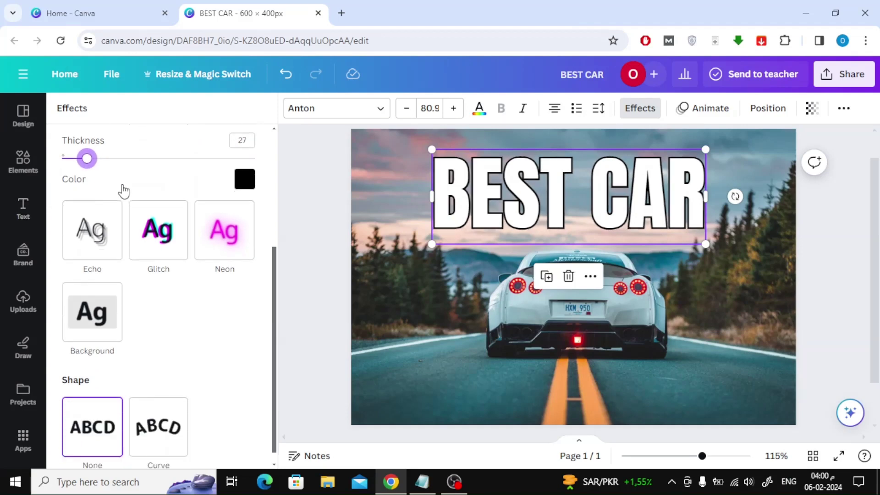
Apply the Echo effect to BEST CAR and adjust its offset and direction.
click(89, 230)
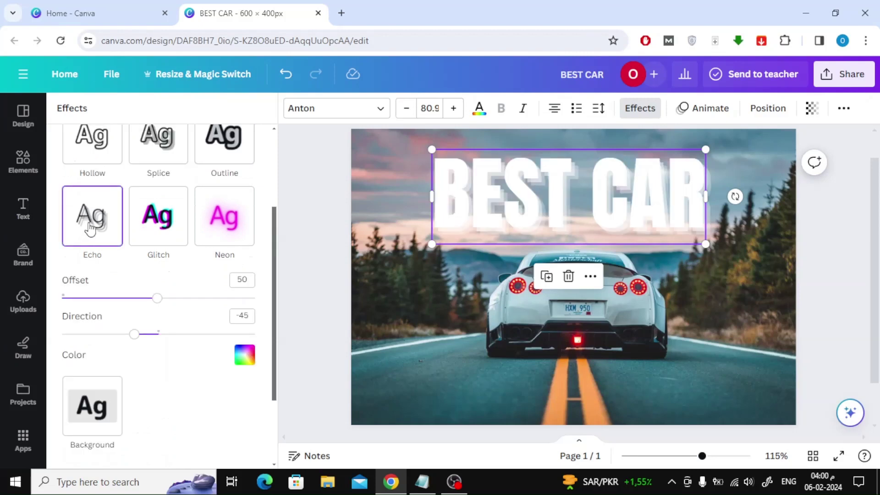
drag(157, 298, 92, 298)
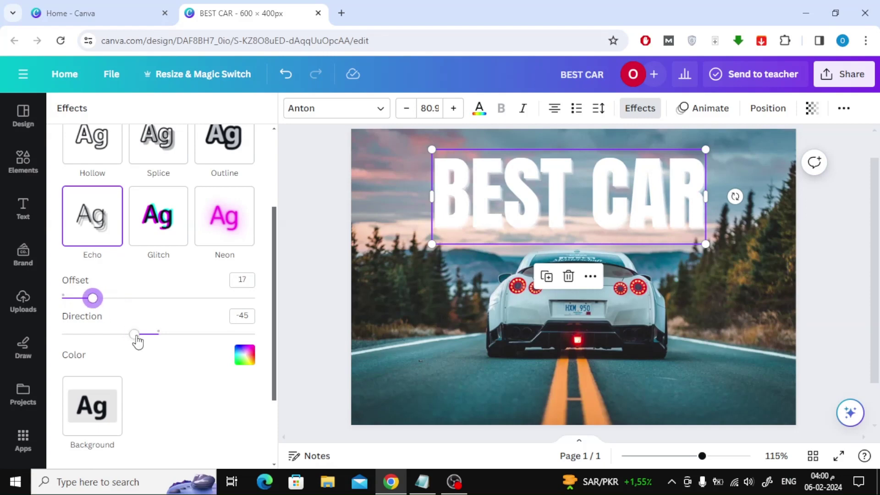
mouse_move(136, 337)
mouse_down()
mouse_move(175, 337)
mouse_move(122, 339)
mouse_move(140, 341)
mouse_up()
Try Glitch, then switch to Neon with glow intensity 20.
click(158, 219)
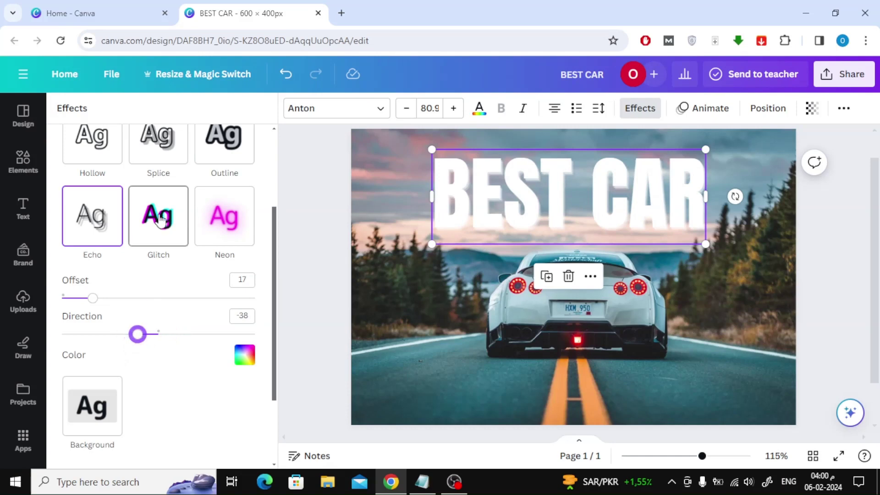
click(223, 231)
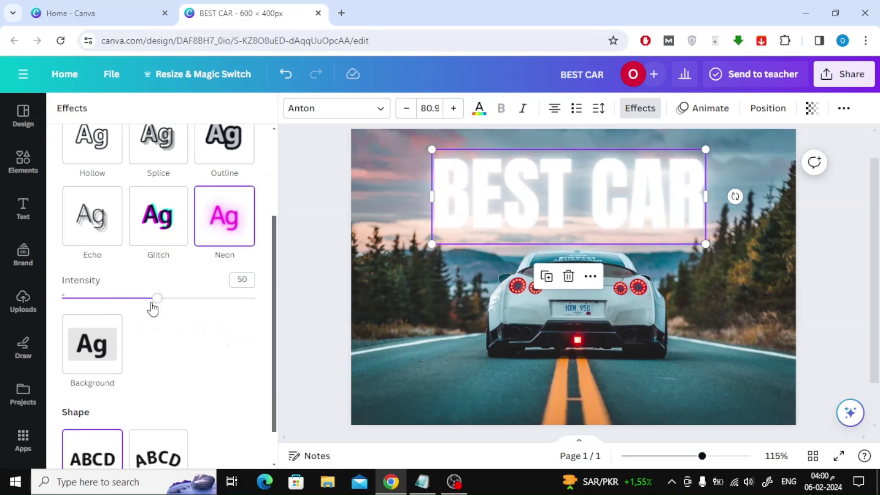
mouse_move(92, 298)
mouse_down()
mouse_move(76, 298)
mouse_move(165, 298)
mouse_move(99, 298)
mouse_up()
Add a Background effect with roundness 56, spread 7 and transparency 48.
click(97, 357)
scroll(192, 291, down, 3)
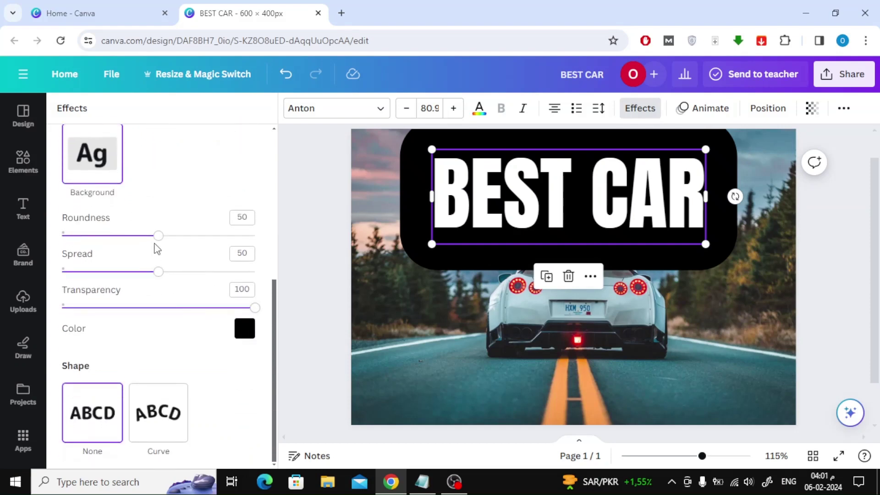
mouse_move(158, 236)
mouse_down()
mouse_move(114, 237)
mouse_move(172, 239)
mouse_up()
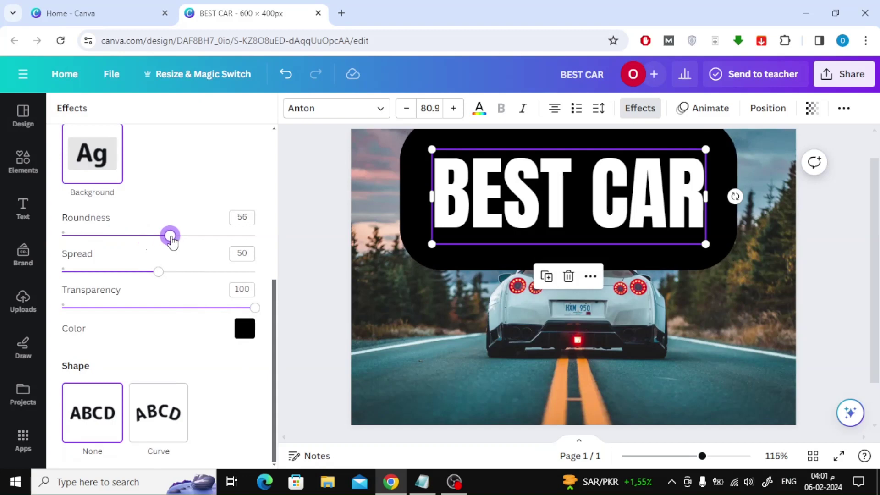
drag(158, 272, 76, 274)
click(209, 308)
drag(202, 313, 159, 314)
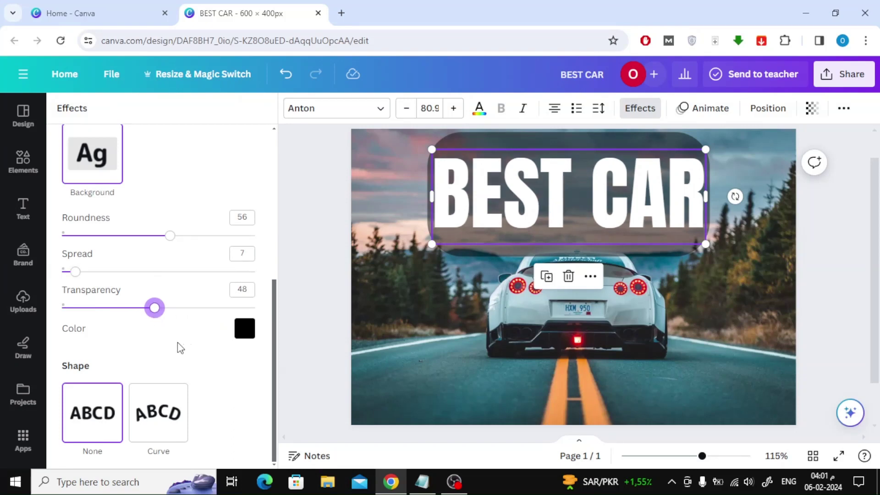
Try curving the text, then leave it straight with Shape set to None.
click(156, 412)
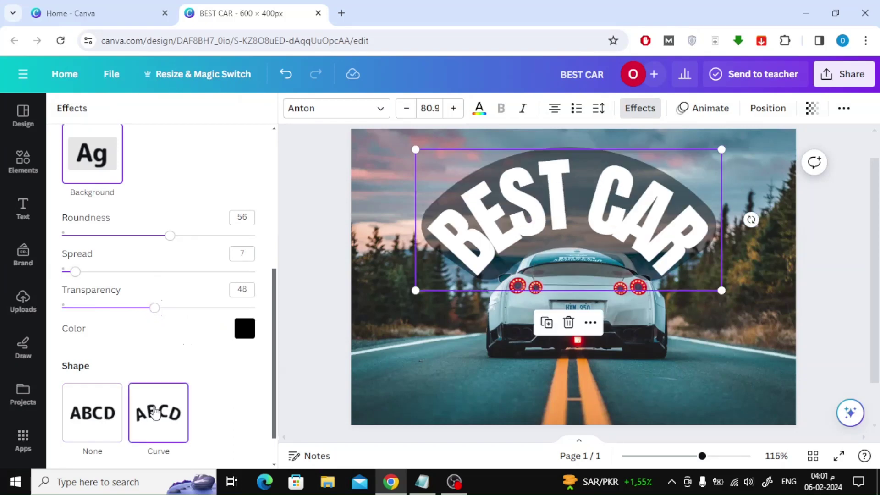
click(103, 418)
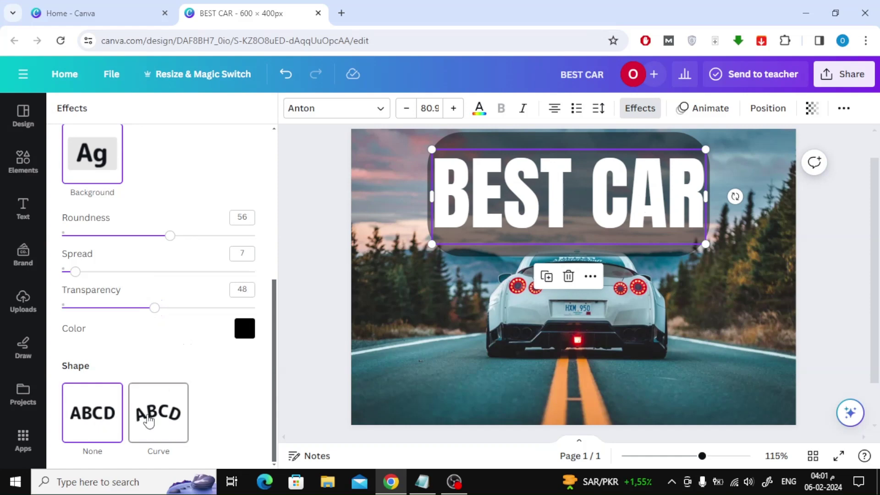
click(146, 419)
click(105, 401)
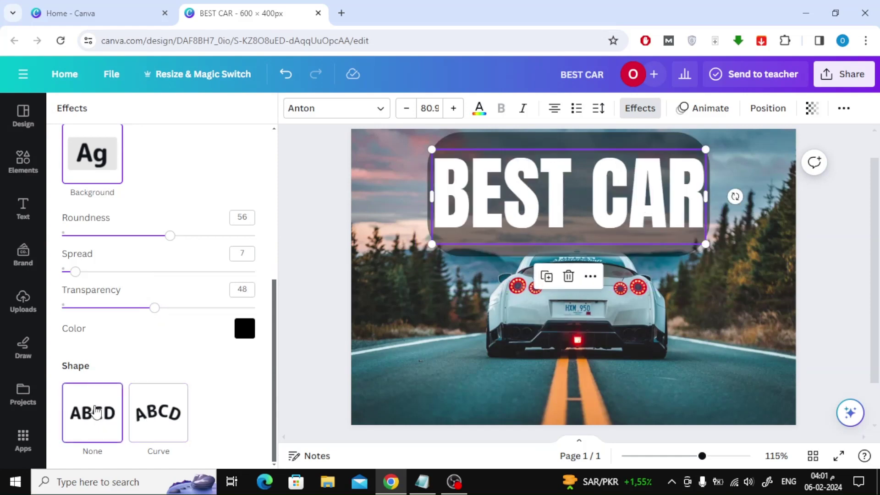
scroll(157, 324, up, 6)
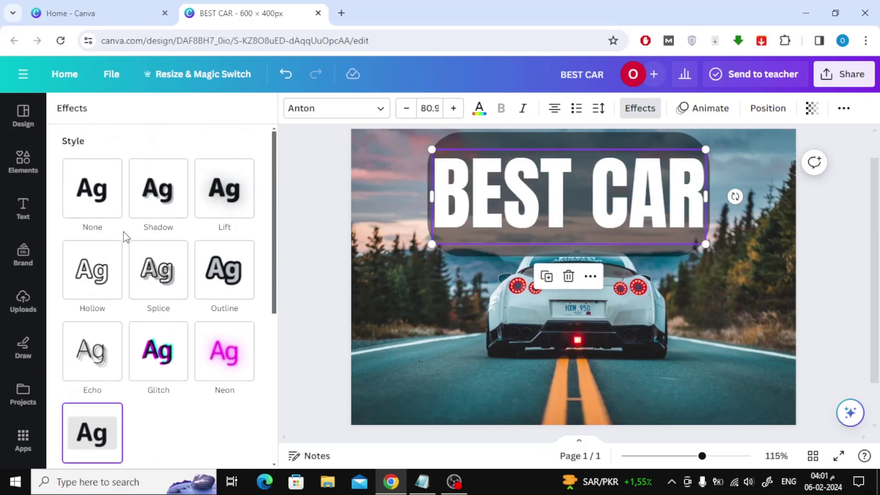
Remove the backdrop and give BEST CAR a black Shadow effect.
click(99, 191)
click(153, 197)
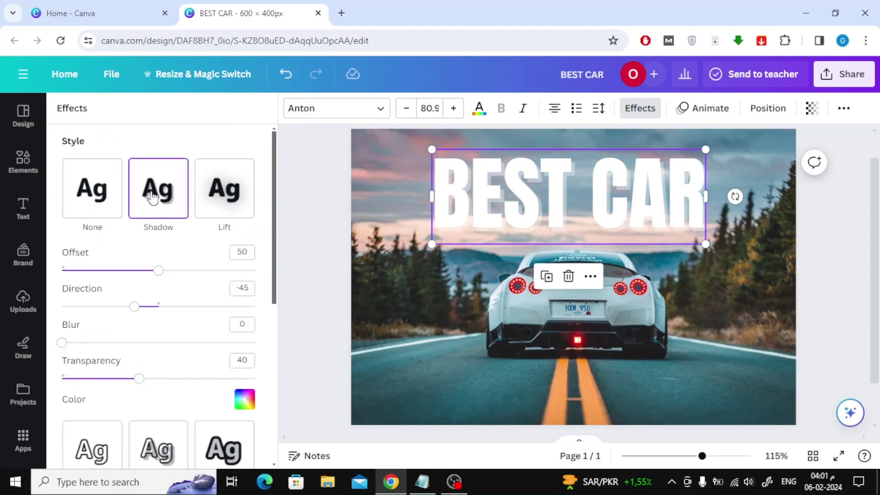
scroll(174, 261, down, 1)
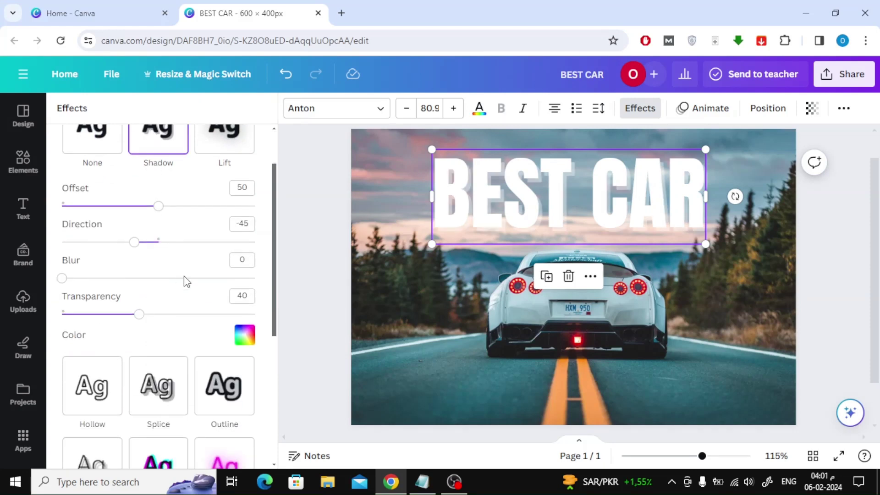
click(245, 343)
scroll(214, 268, down, 3)
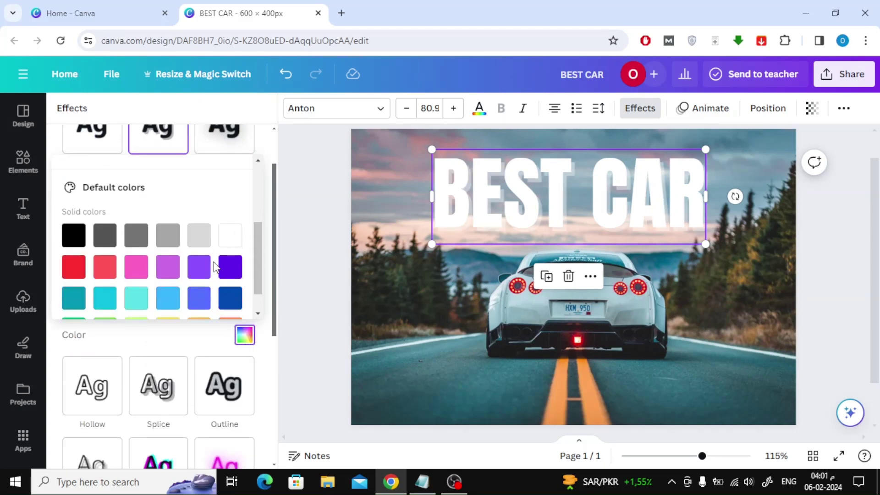
click(73, 238)
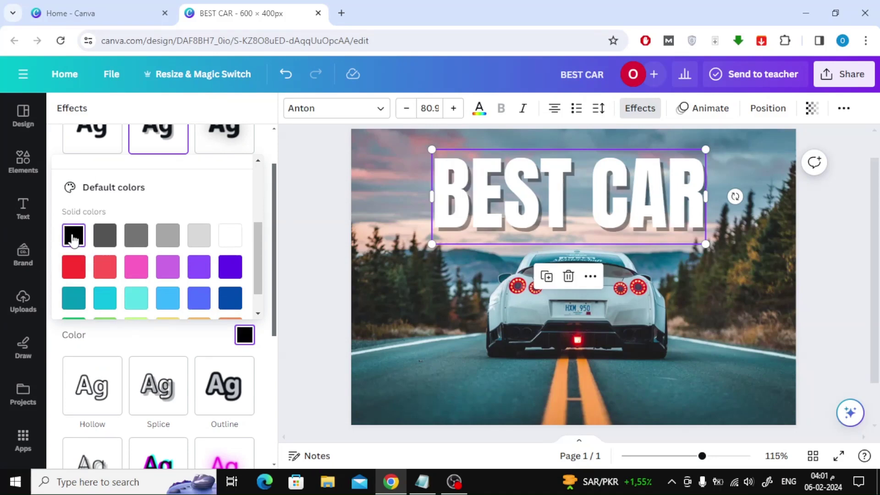
click(50, 196)
Set the shadow transparency to 88 and blur to 54.
drag(139, 313, 232, 314)
click(64, 278)
drag(90, 285, 167, 287)
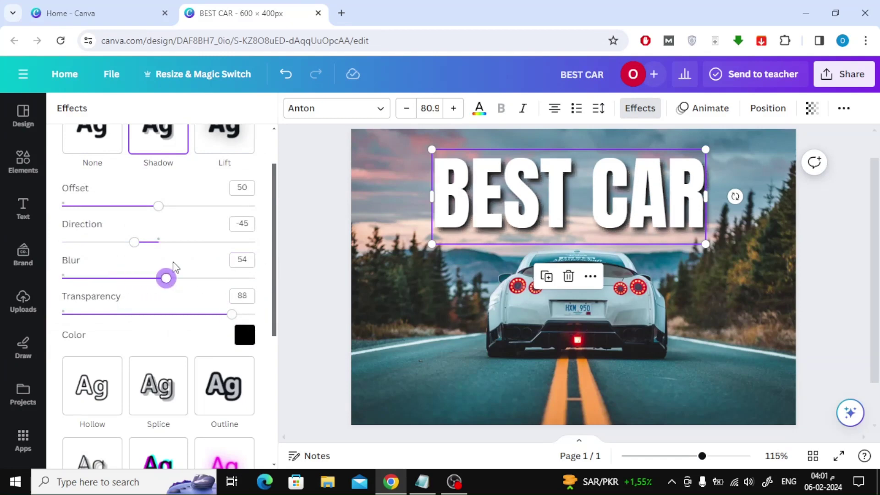
scroll(124, 265, down, 2)
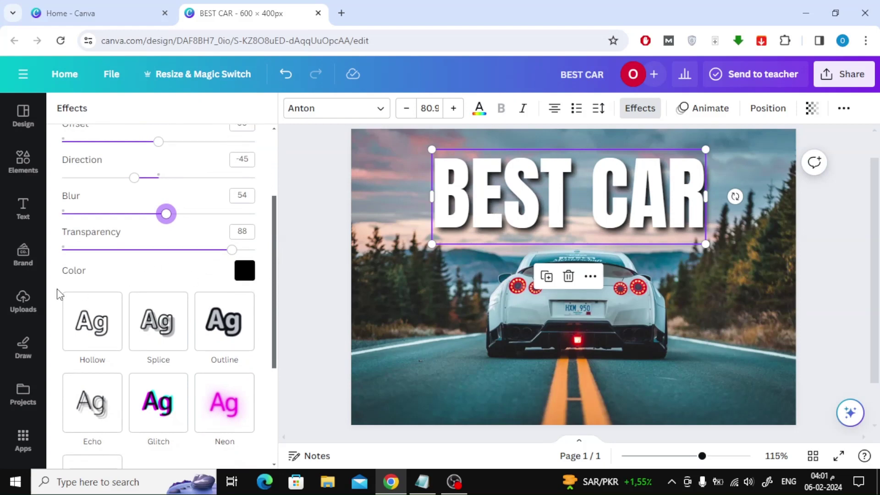
scroll(89, 290, down, 5)
Curve BEST CAR, ease the curve from 100 to about 45, then deselect it.
click(152, 428)
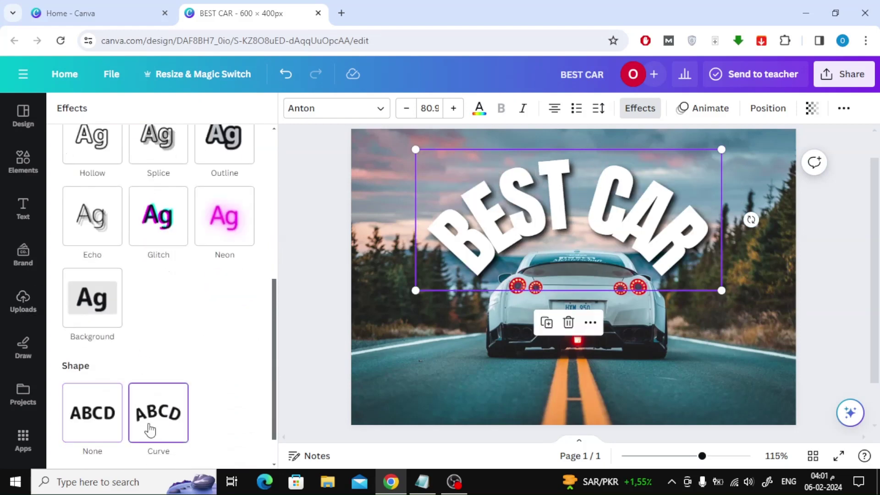
scroll(182, 370, down, 1)
drag(223, 450, 198, 449)
click(304, 219)
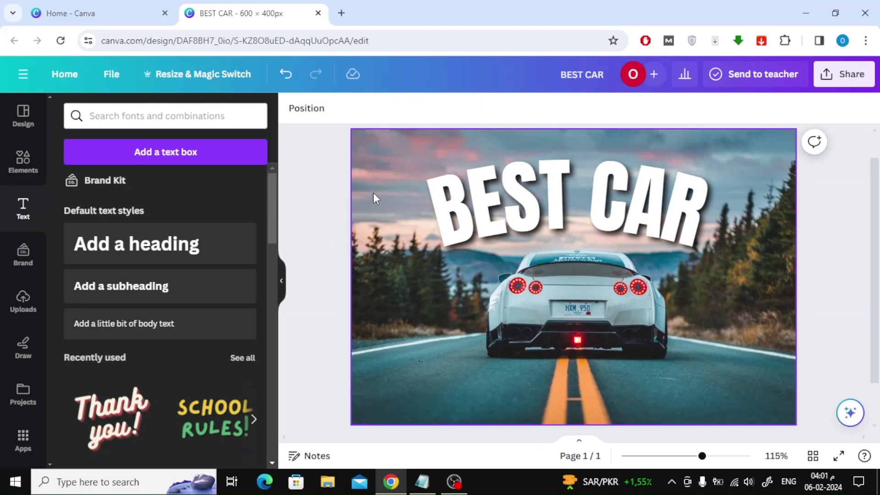
Set BEST CAR's letter spacing to 158 and line spacing to 1.12, and centre-align it.
click(511, 183)
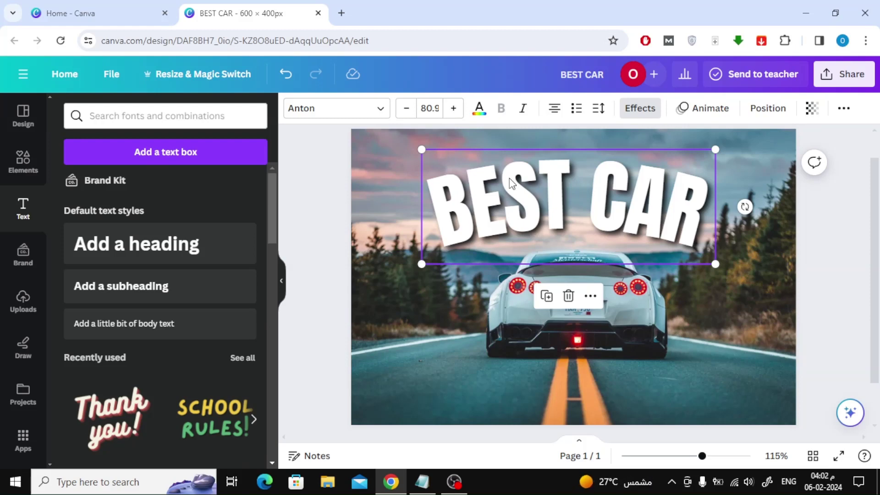
click(599, 110)
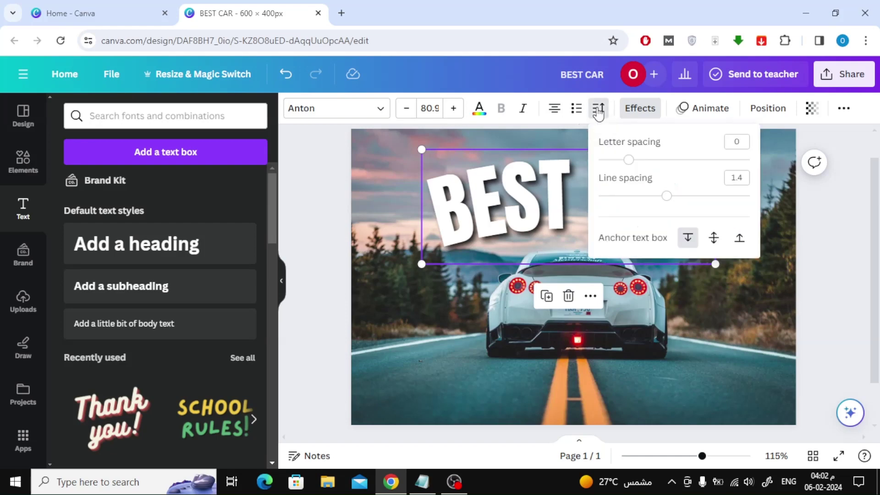
drag(629, 160, 652, 161)
drag(665, 194, 646, 197)
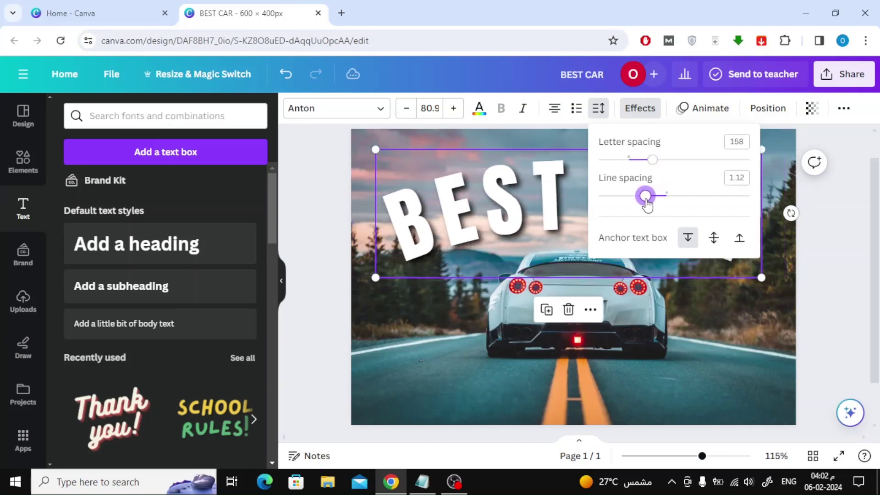
click(553, 115)
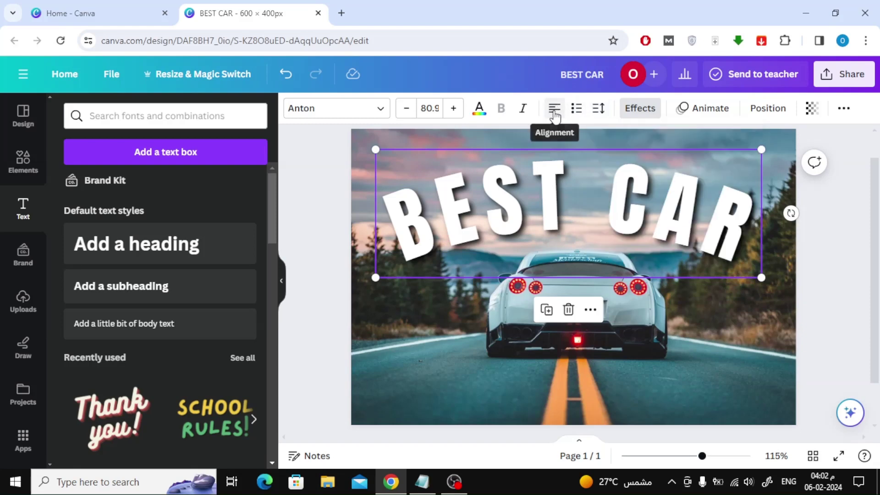
click(554, 114)
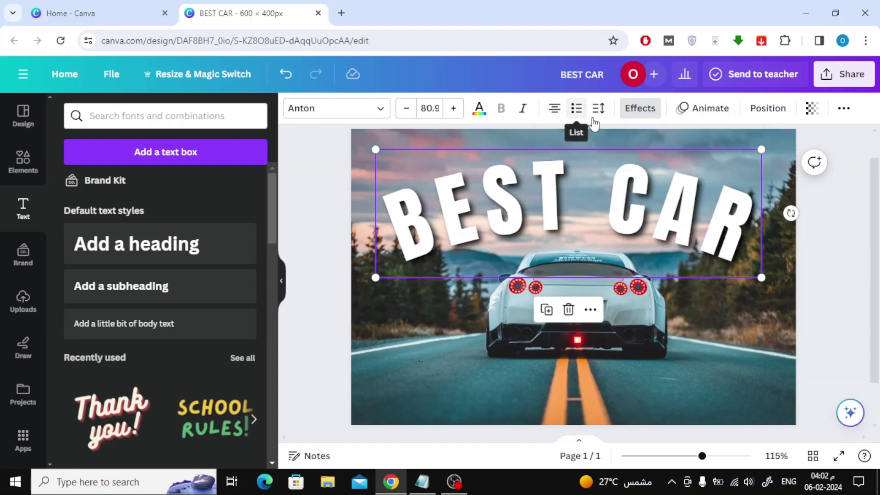